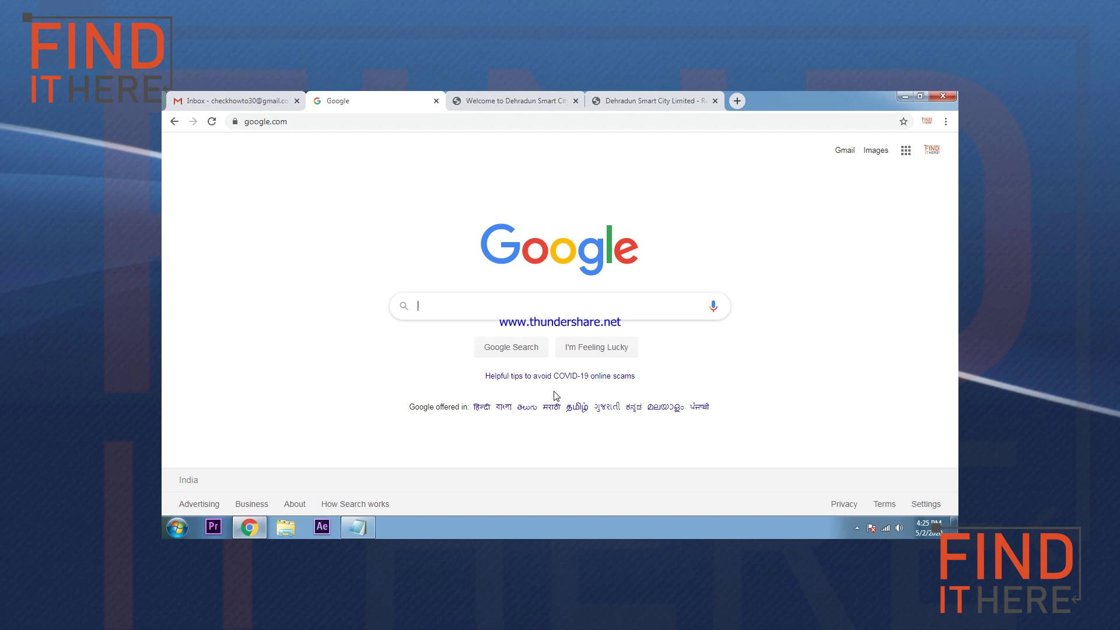
# Step: Search Google for 'dehhradunsmartcity' to find the Dehradun Smart City site
pyautogui.click(368, 256)
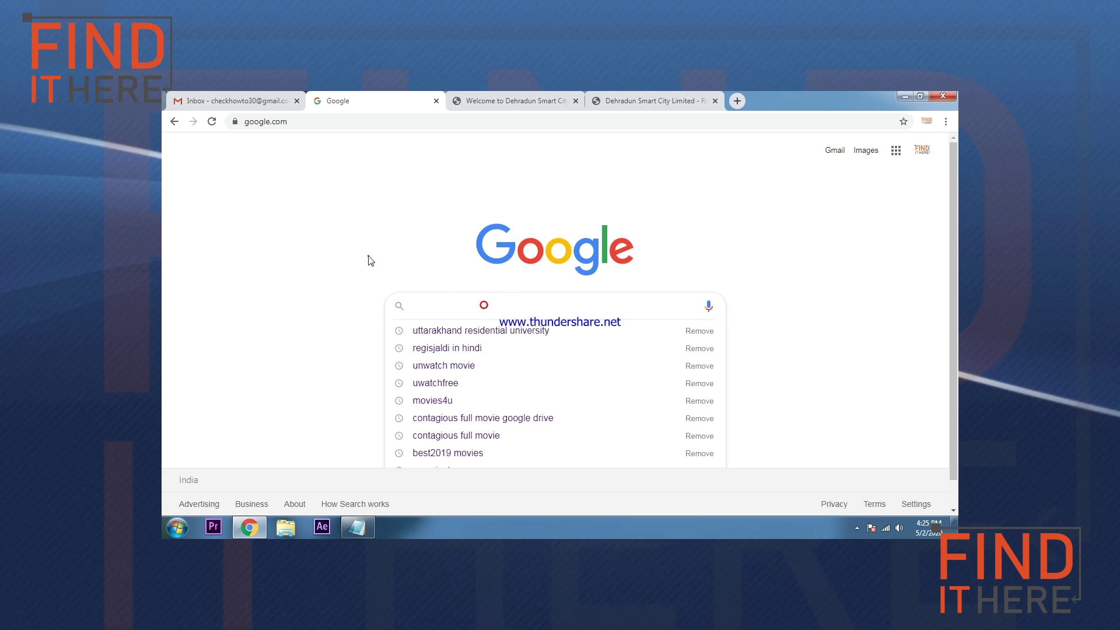
pyautogui.click(455, 309)
pyautogui.click(402, 249)
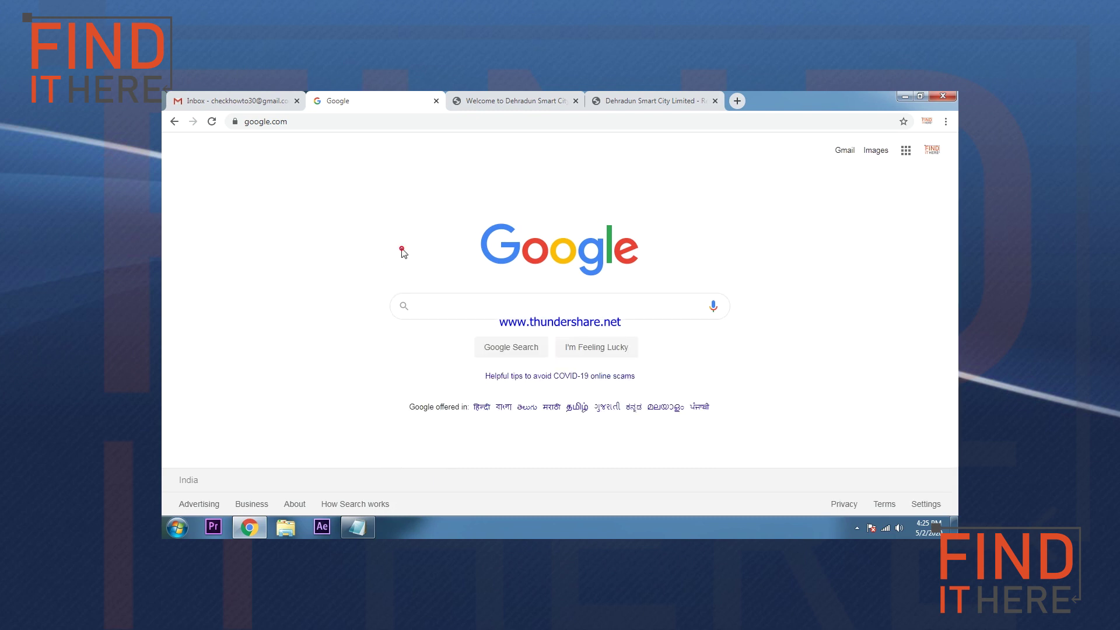
pyautogui.click(442, 305)
pyautogui.write('dehr')
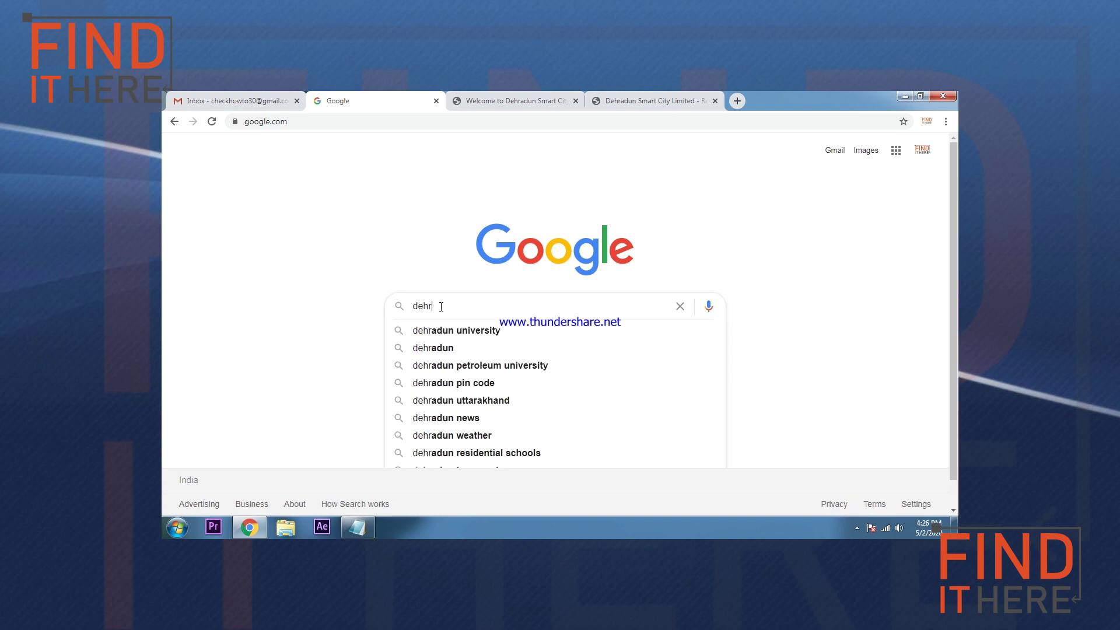
pyautogui.press('BackSpace')
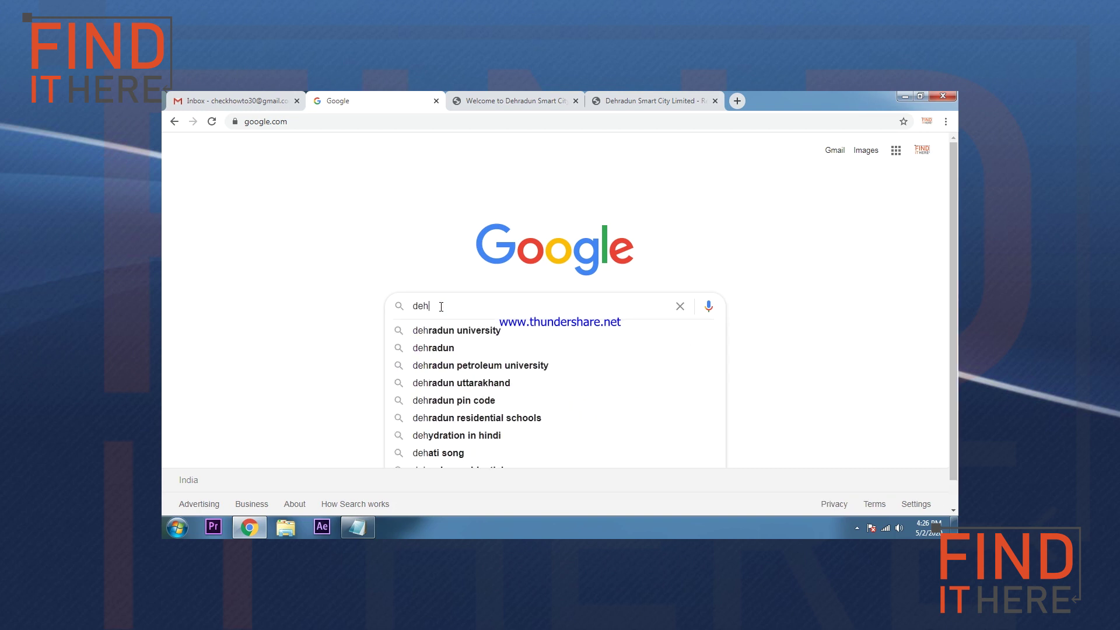
pyautogui.write('hrad')
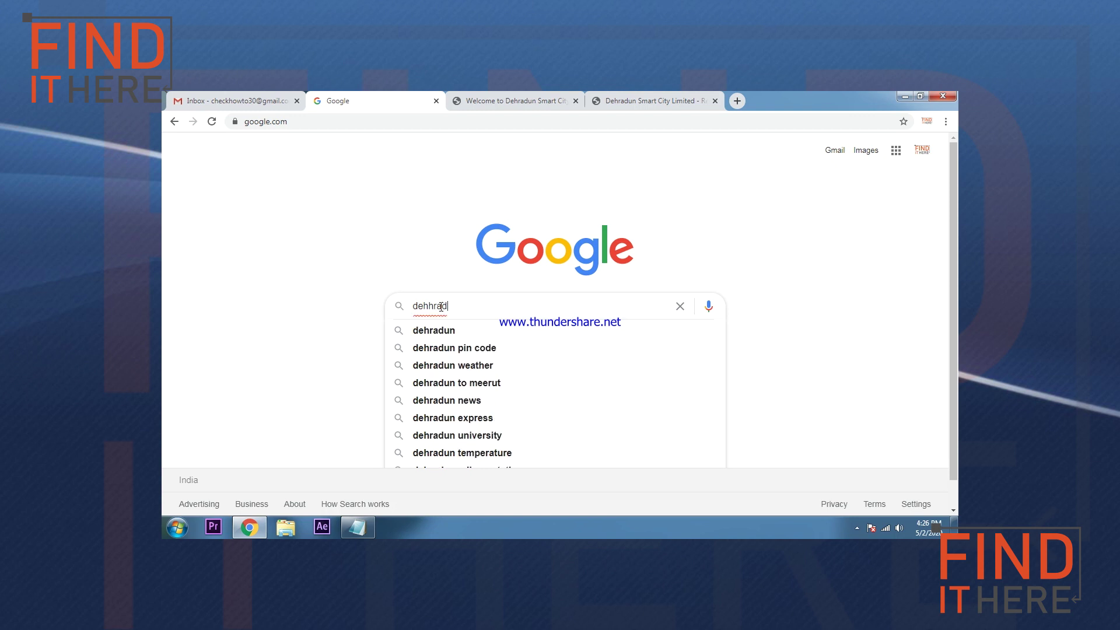
pyautogui.write('unsma')
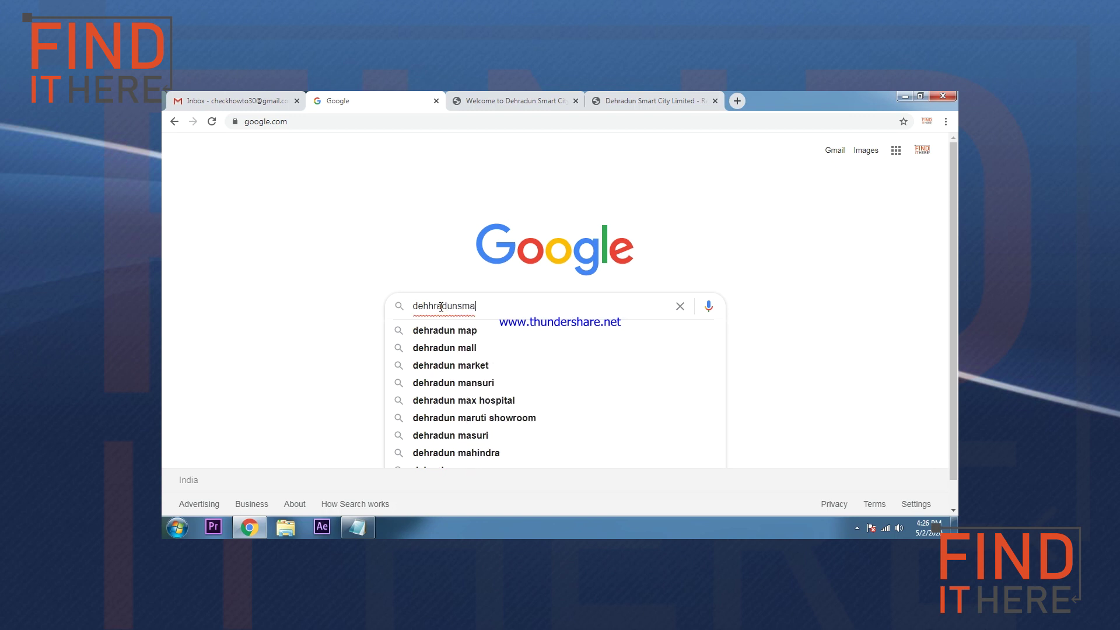
pyautogui.write('r')
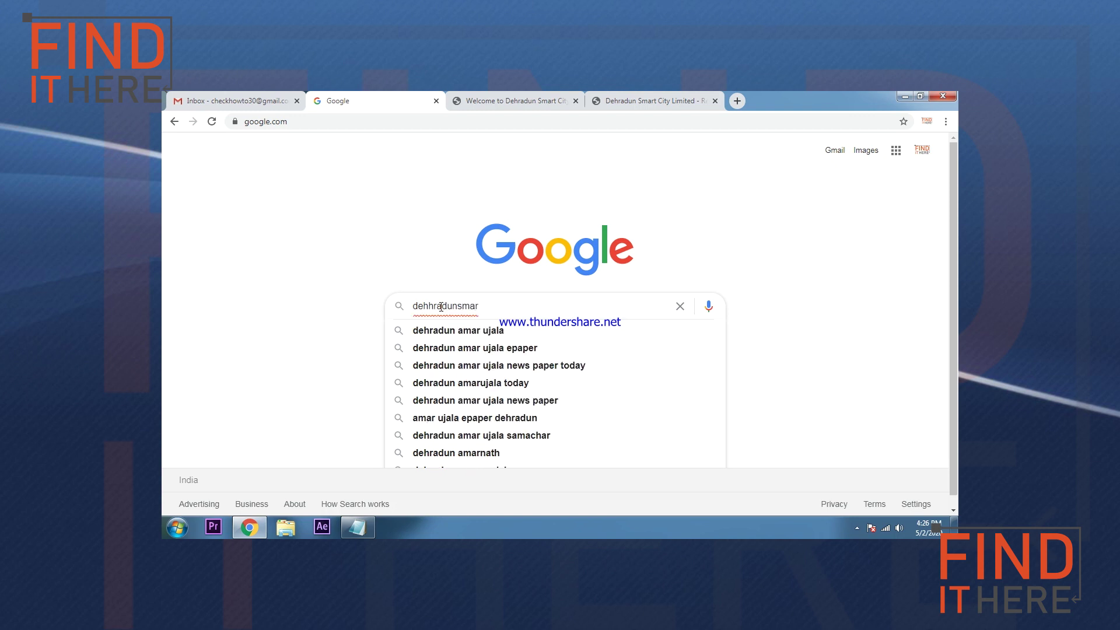
pyautogui.write('tcity')
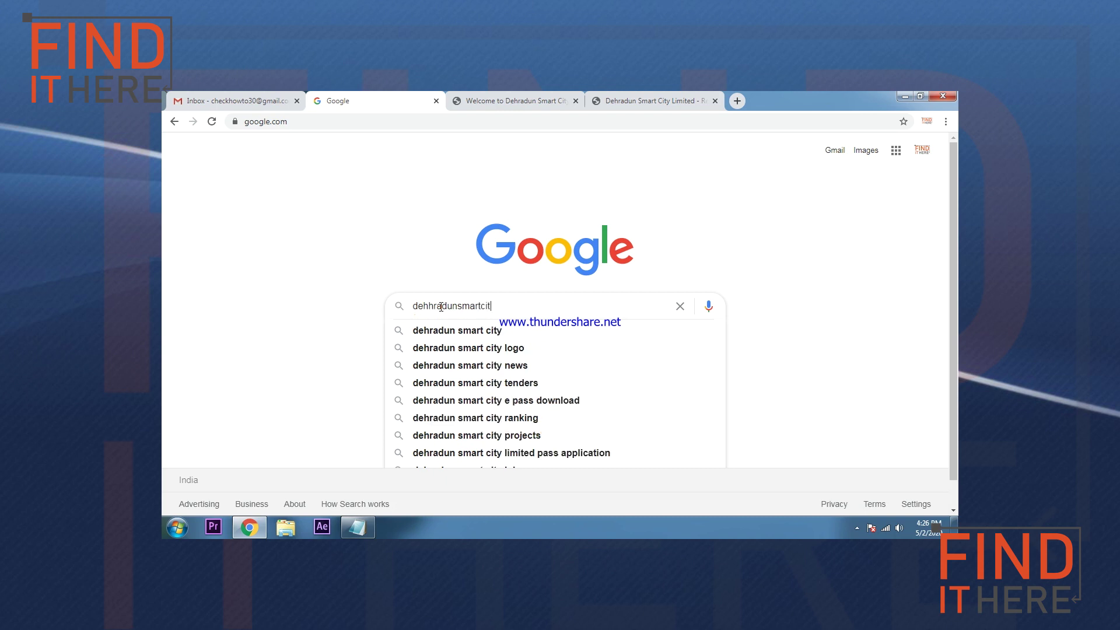
pyautogui.press('Return')
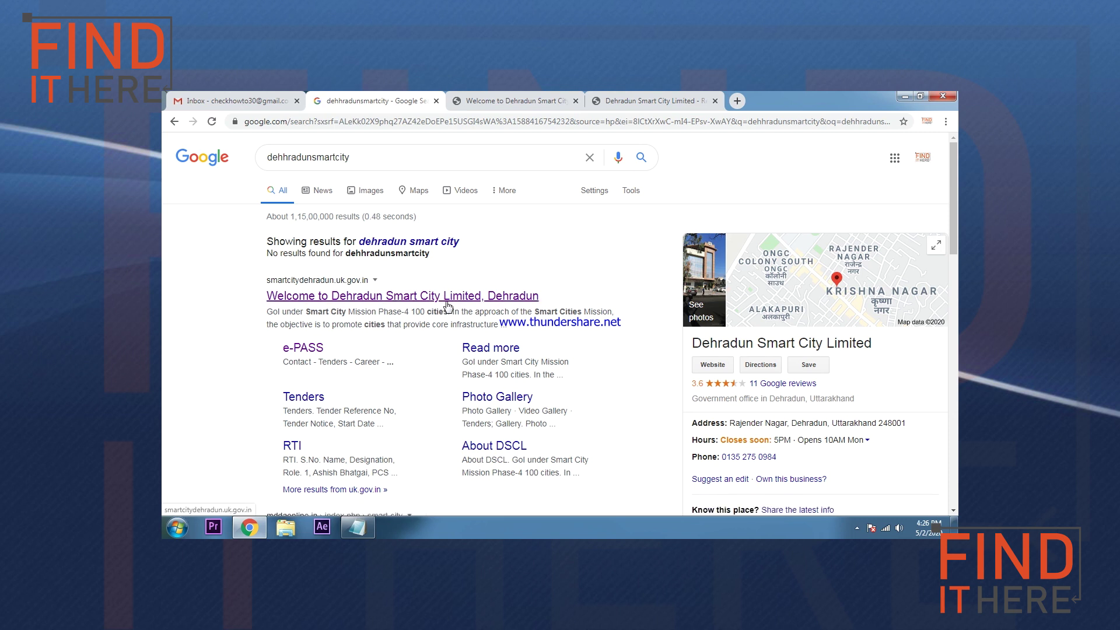
# Step: Open the 'Welcome to Dehradun Smart City Limited' result in a new tab and view it
pyautogui.middleClick(447, 298)
pyautogui.click(487, 97)
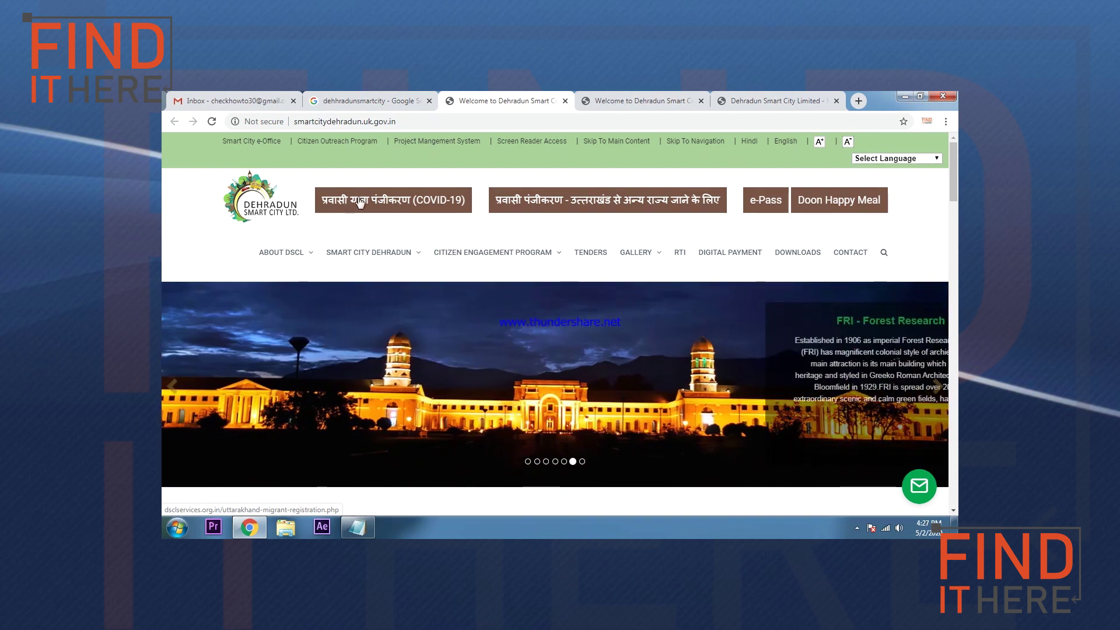
# Step: Open the प्रवासी यात्रा पंजीकरण (COVID-19) registration form and highlight its title
pyautogui.click(369, 204)
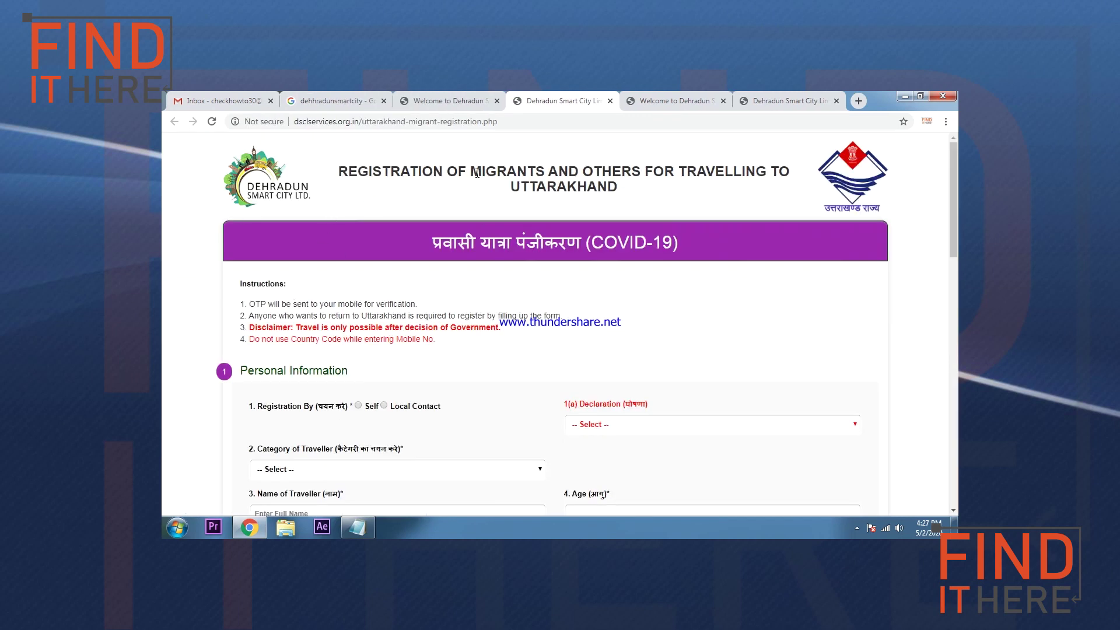
pyautogui.moveTo(338, 171); pyautogui.dragTo(796, 186)
pyautogui.click(416, 195)
pyautogui.moveTo(357, 170); pyautogui.dragTo(588, 188)
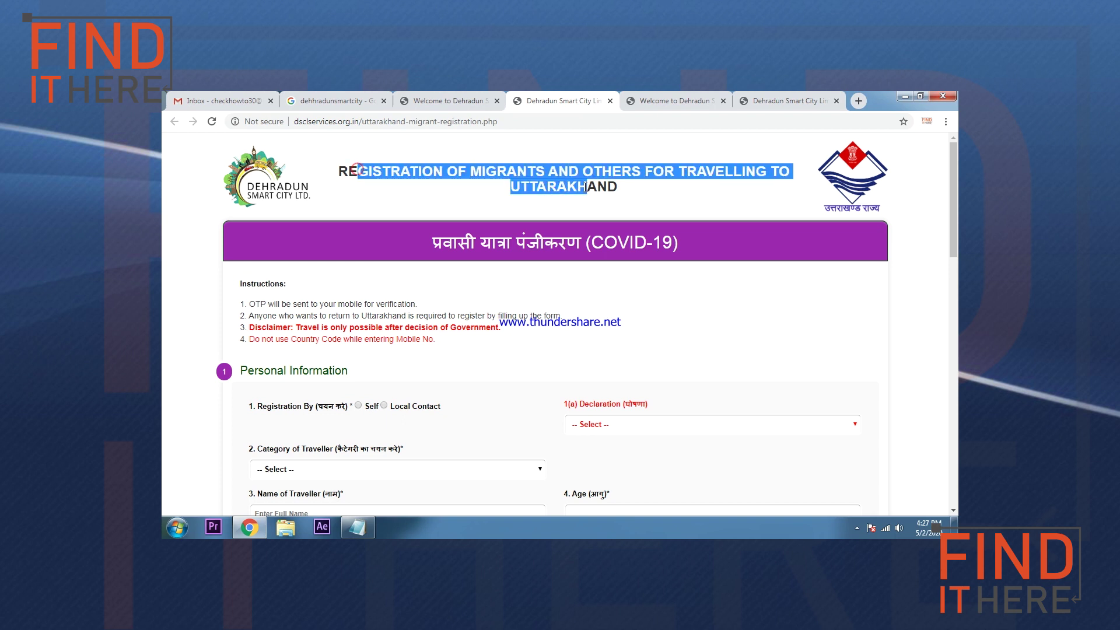
pyautogui.click(418, 196)
# Step: Read through the OTP instruction, the other instruction lines and the travel disclaimer
pyautogui.scroll(-2, 420, 200)
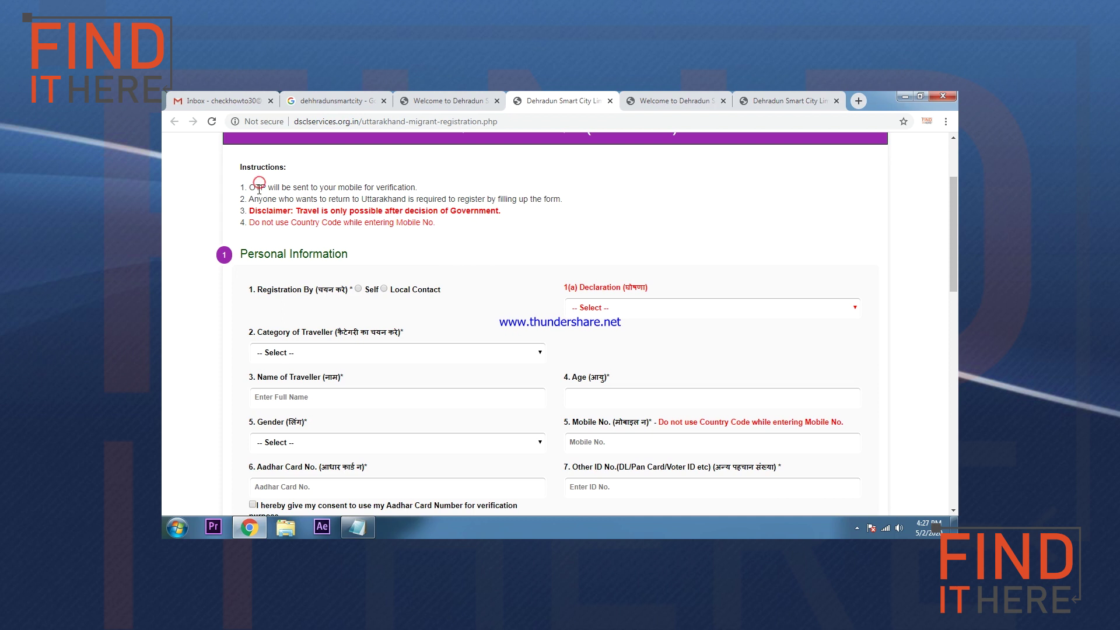
pyautogui.moveTo(249, 187); pyautogui.dragTo(397, 187)
pyautogui.scroll(1, 435, 252)
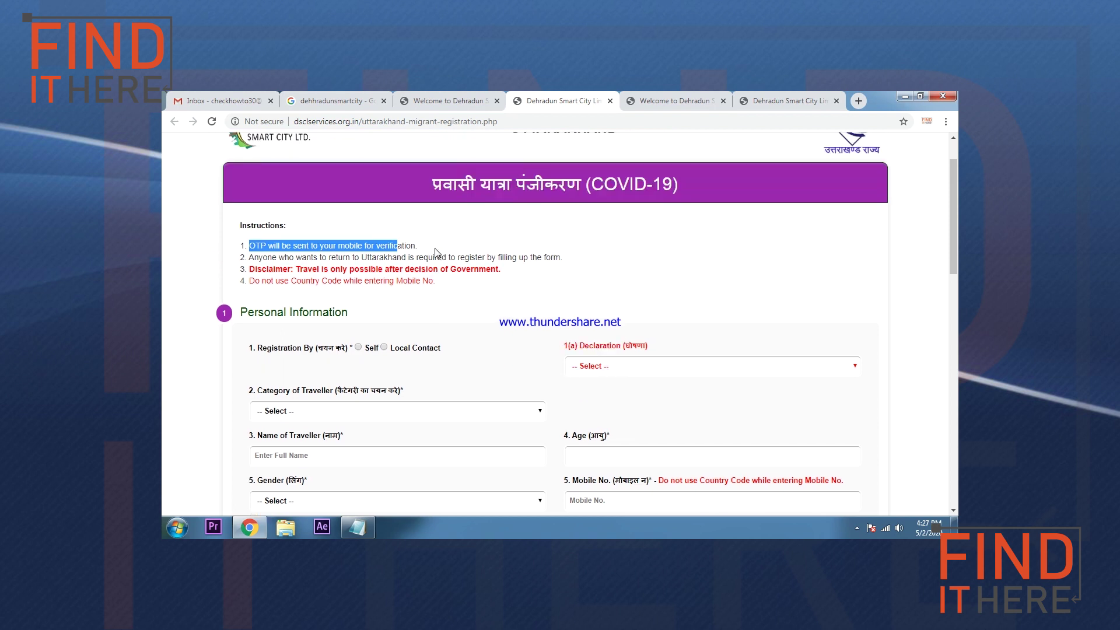
pyautogui.click(433, 245)
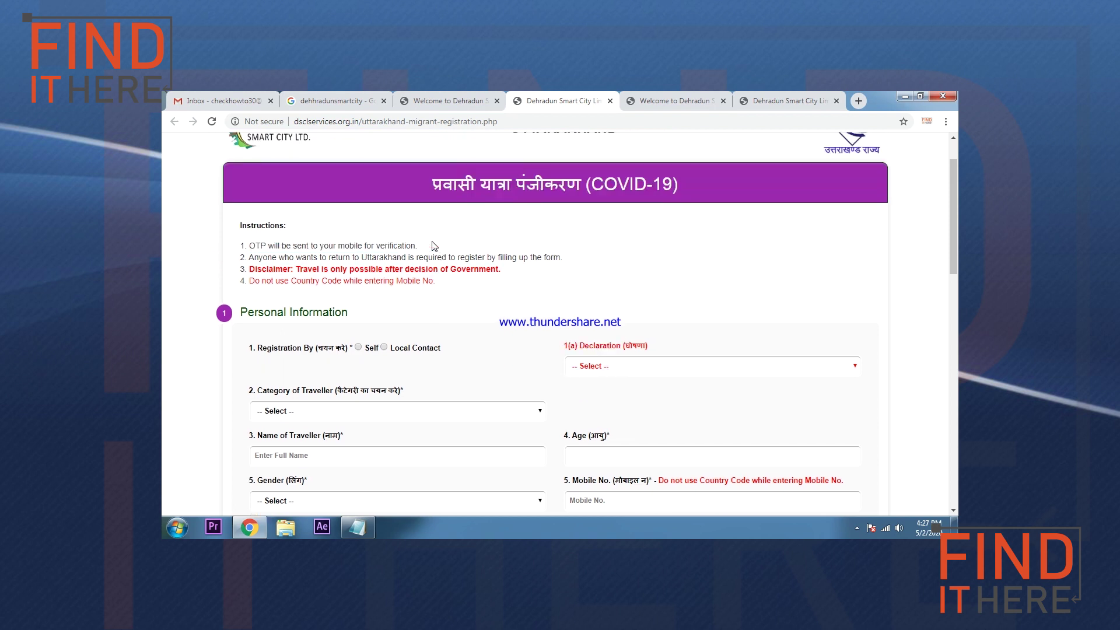
pyautogui.moveTo(285, 257); pyautogui.dragTo(551, 260)
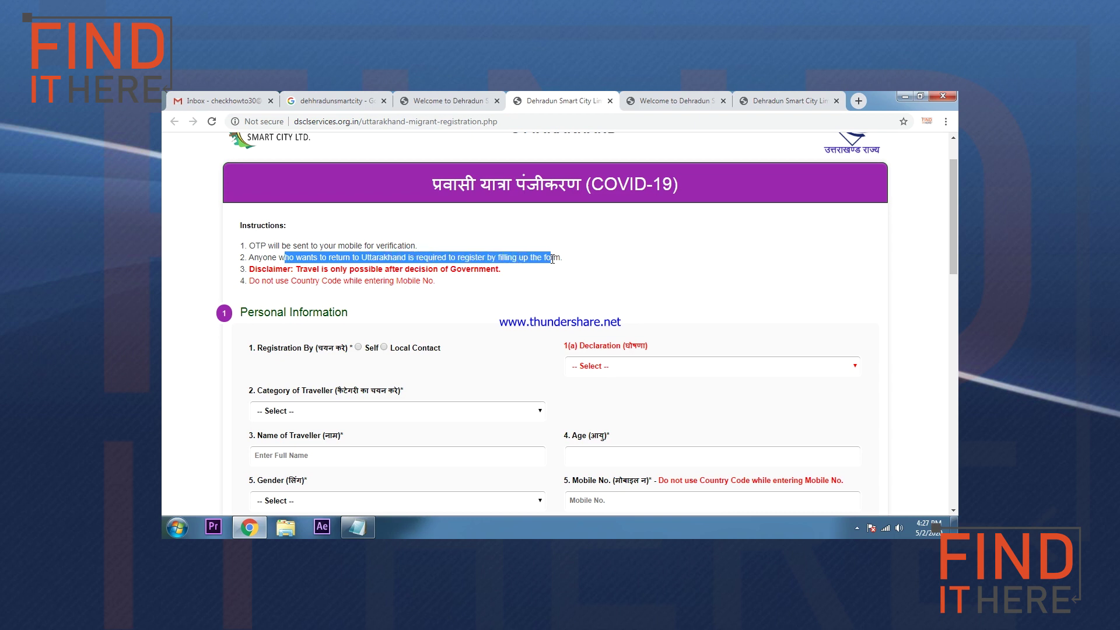
pyautogui.click(529, 286)
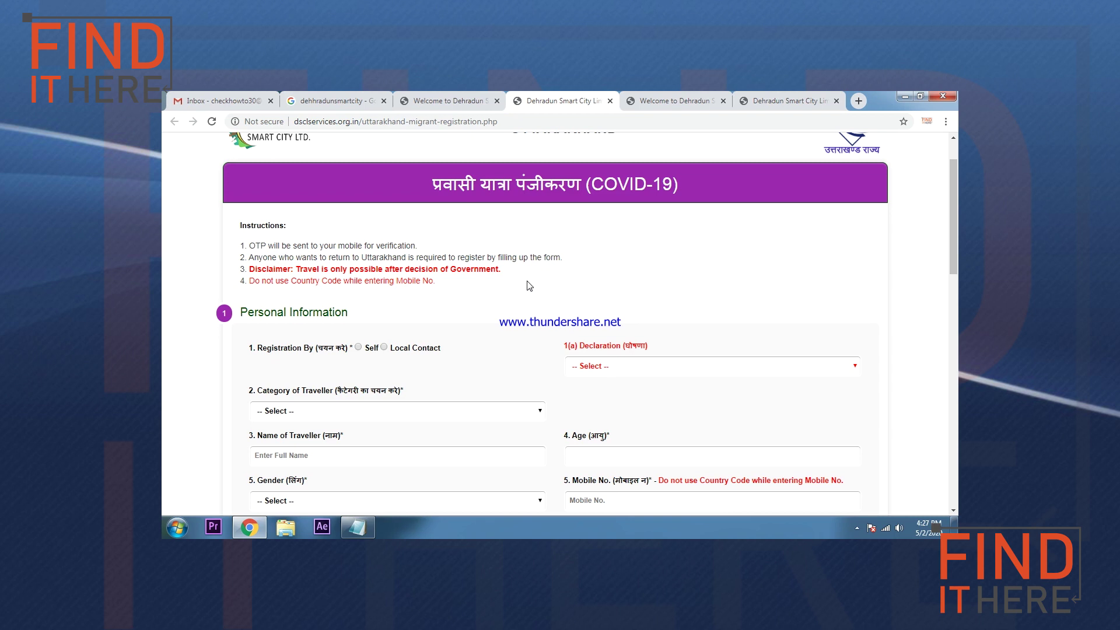
pyautogui.moveTo(401, 258); pyautogui.dragTo(534, 250)
pyautogui.click(378, 294)
pyautogui.moveTo(382, 269); pyautogui.dragTo(436, 273)
pyautogui.click(457, 288)
pyautogui.scroll(-1, 458, 290)
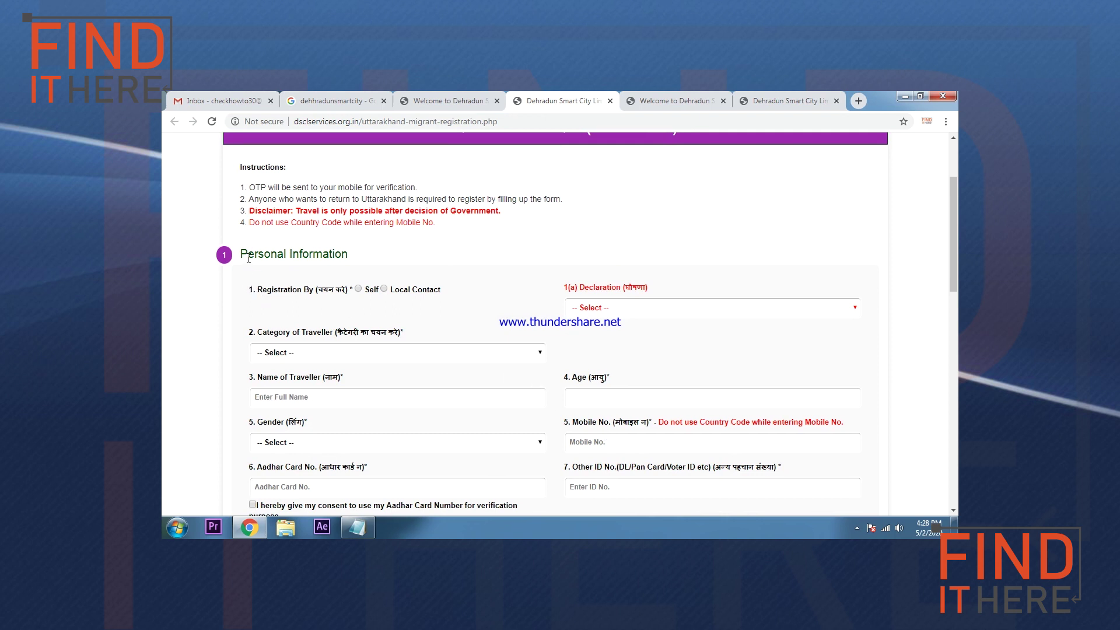
# Step: Register as Self, declare no CORONA symptoms, and choose '1. Students' as the traveller category
pyautogui.moveTo(264, 254); pyautogui.dragTo(332, 254)
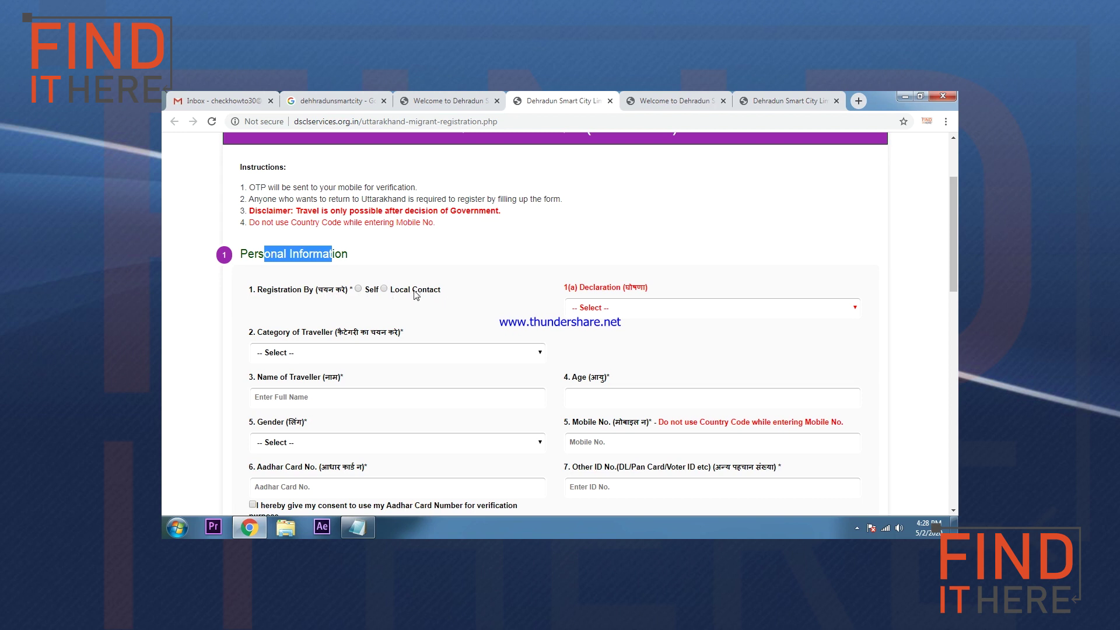
pyautogui.click(358, 289)
pyautogui.click(590, 309)
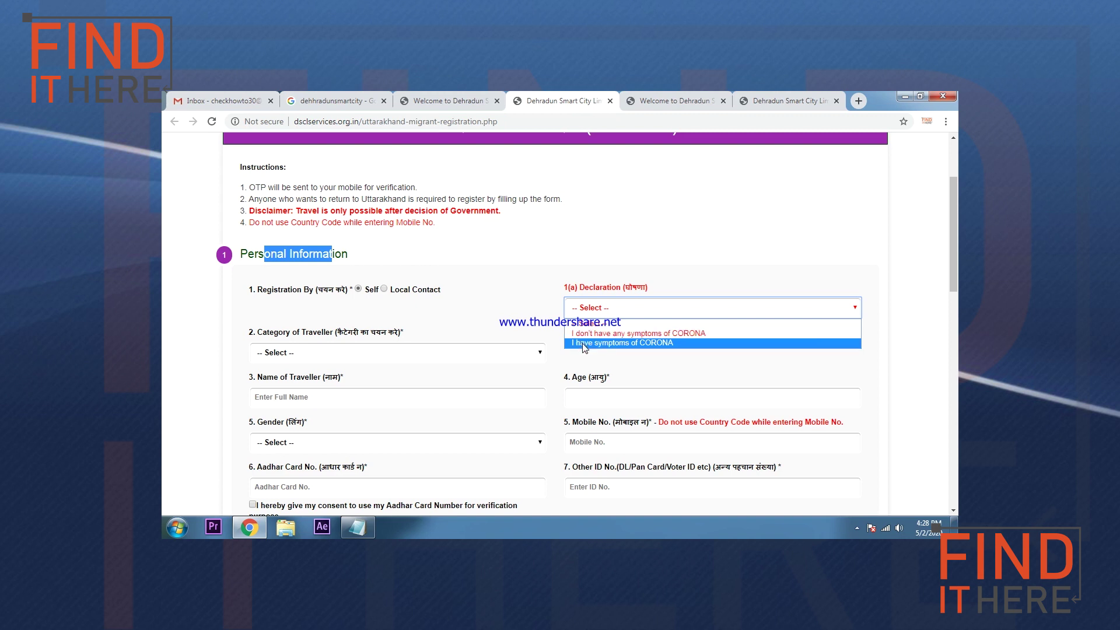
pyautogui.click(582, 335)
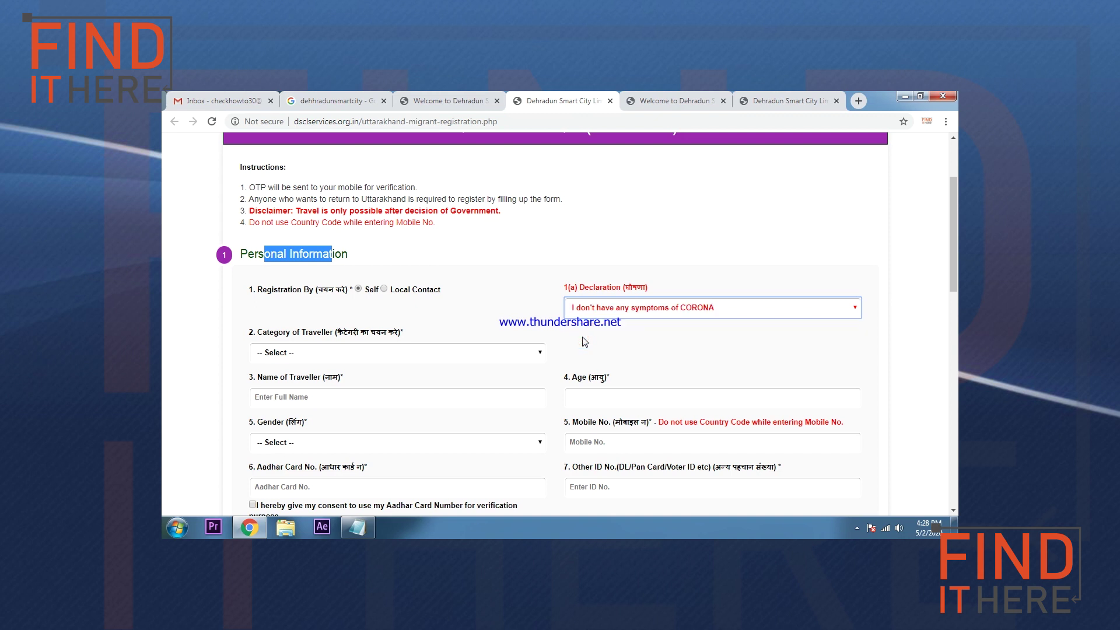
pyautogui.click(321, 355)
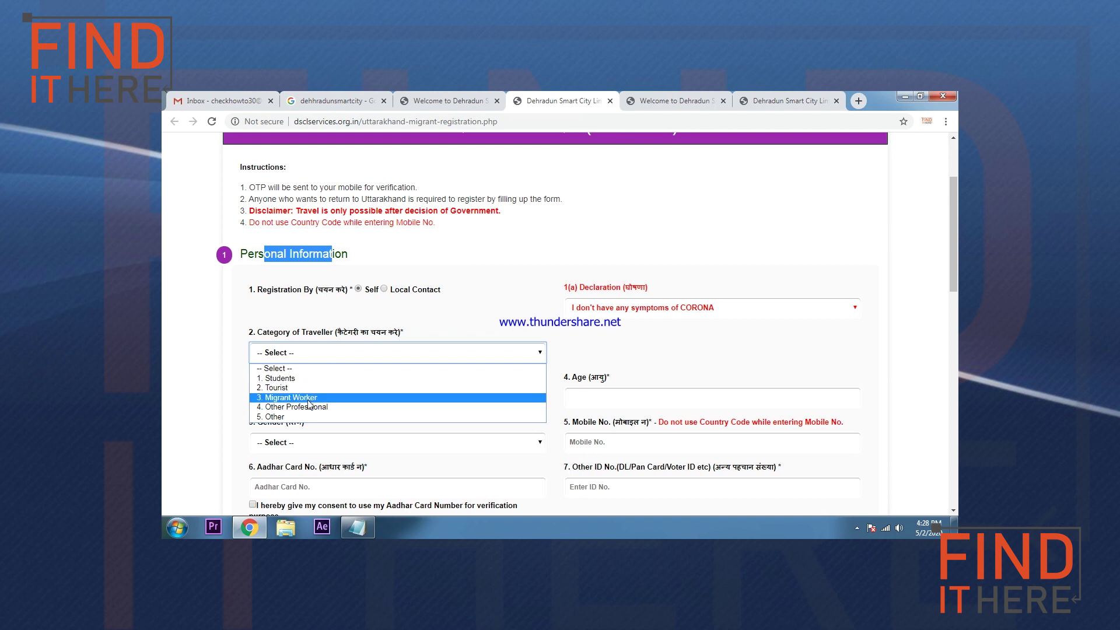
pyautogui.click(306, 380)
pyautogui.scroll(-1, 332, 373)
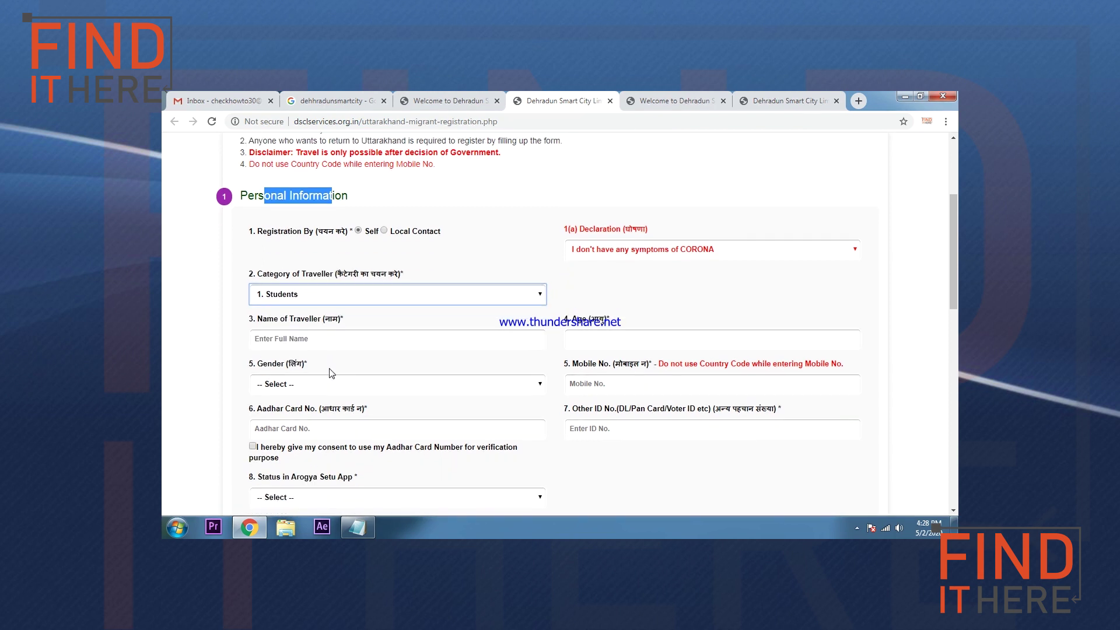
# Step: Enter the traveller's full name in Name of Traveller
pyautogui.click(323, 343)
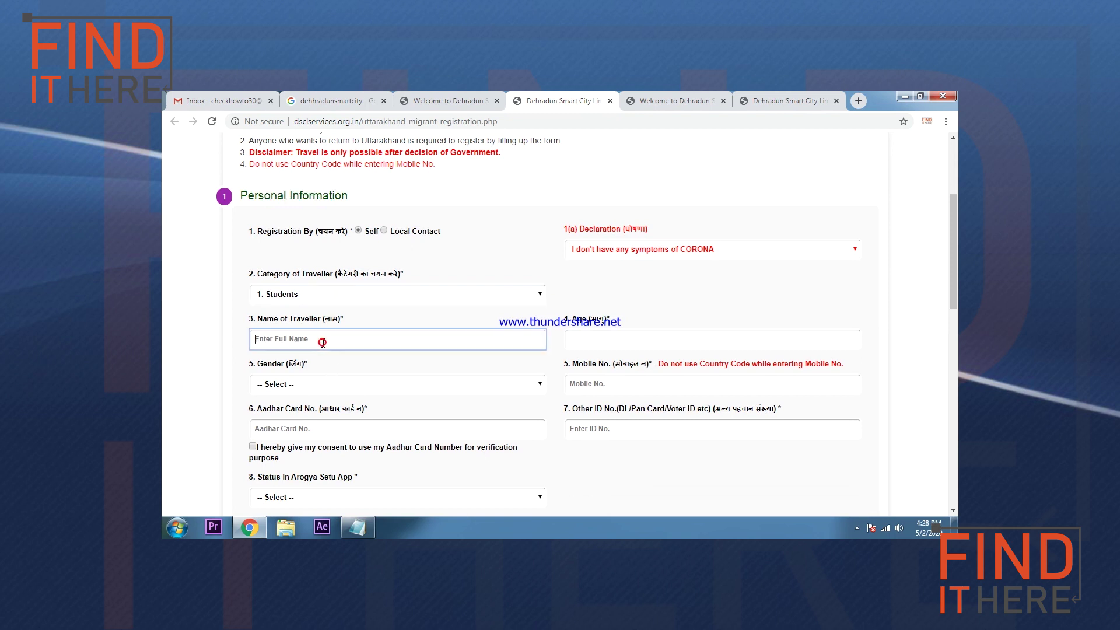
pyautogui.moveTo(303, 341); pyautogui.dragTo(256, 340)
pyautogui.click(287, 343)
pyautogui.hotkey('shift', 'Left')
pyautogui.hotkey('shift', 'Left')
pyautogui.hotkey('shift', 'Left')
pyautogui.hotkey('shift', 'Left')
pyautogui.hotkey('shift', 'Left')
pyautogui.hotkey('shift', 'Left')
pyautogui.hotkey('shift', 'Left')
pyautogui.hotkey('shift', 'Left')
pyautogui.hotkey('shift', 'Left')
# Step: Enter age 28, choose Male as gender, and type the mobile number
pyautogui.click(590, 344)
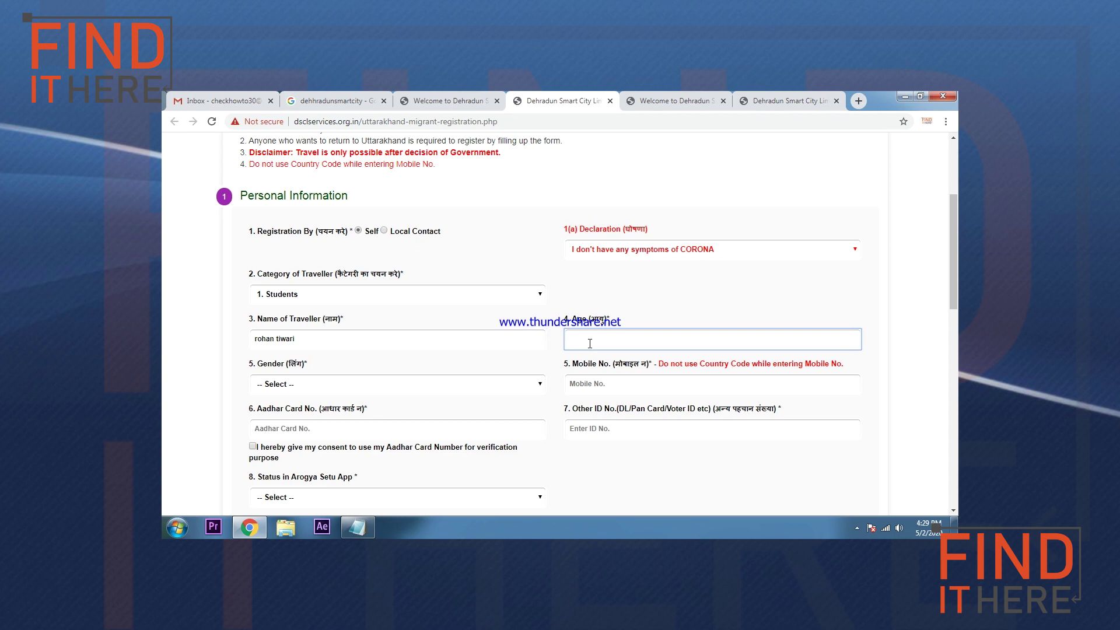
pyautogui.write('28')
pyautogui.scroll(-1, 561, 341)
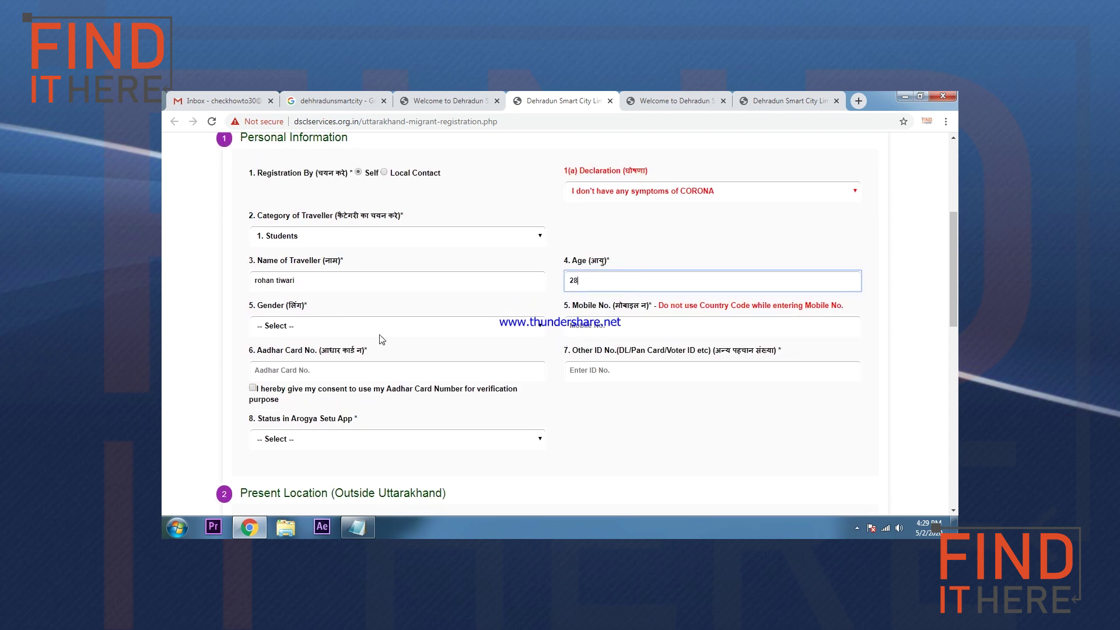
pyautogui.click(302, 335)
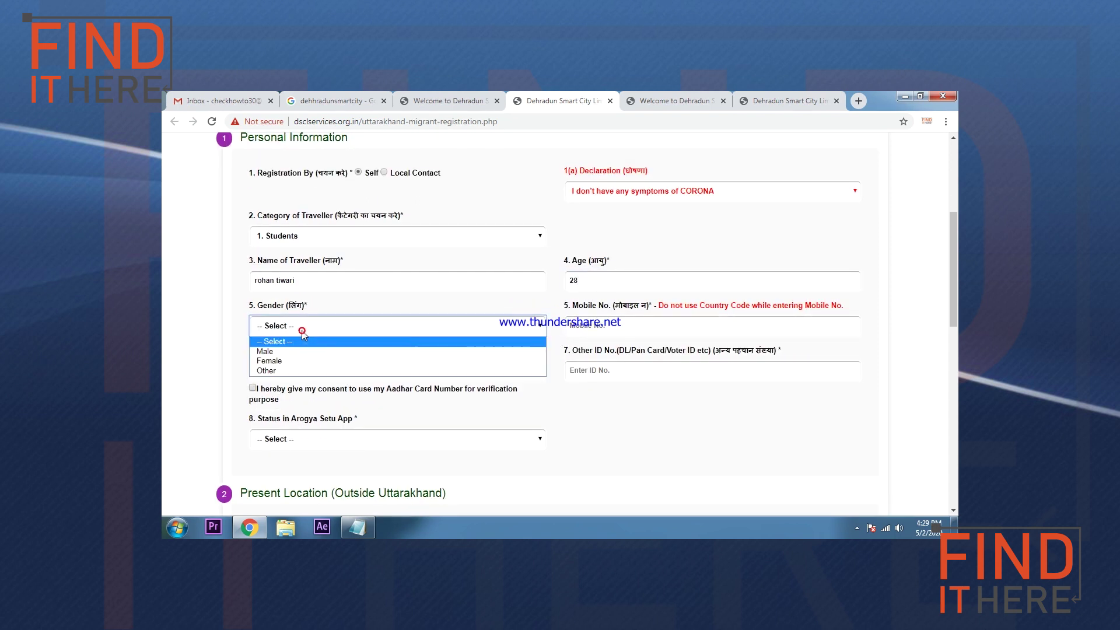
pyautogui.click(282, 352)
pyautogui.click(582, 324)
pyautogui.write('95694556')
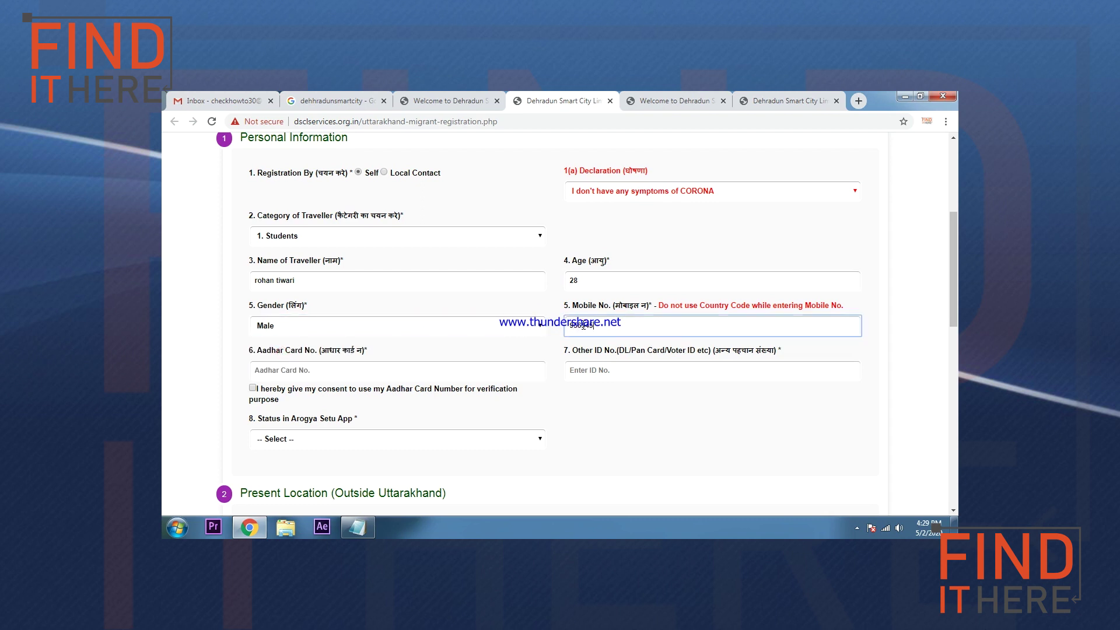
pyautogui.click(614, 330)
# Step: Review the warning about leaving out country codes in mobile numbers
pyautogui.scroll(-1, 661, 257)
pyautogui.moveTo(659, 245); pyautogui.dragTo(835, 249)
pyautogui.click(665, 267)
pyautogui.moveTo(659, 245); pyautogui.dragTo(815, 255)
pyautogui.click(727, 269)
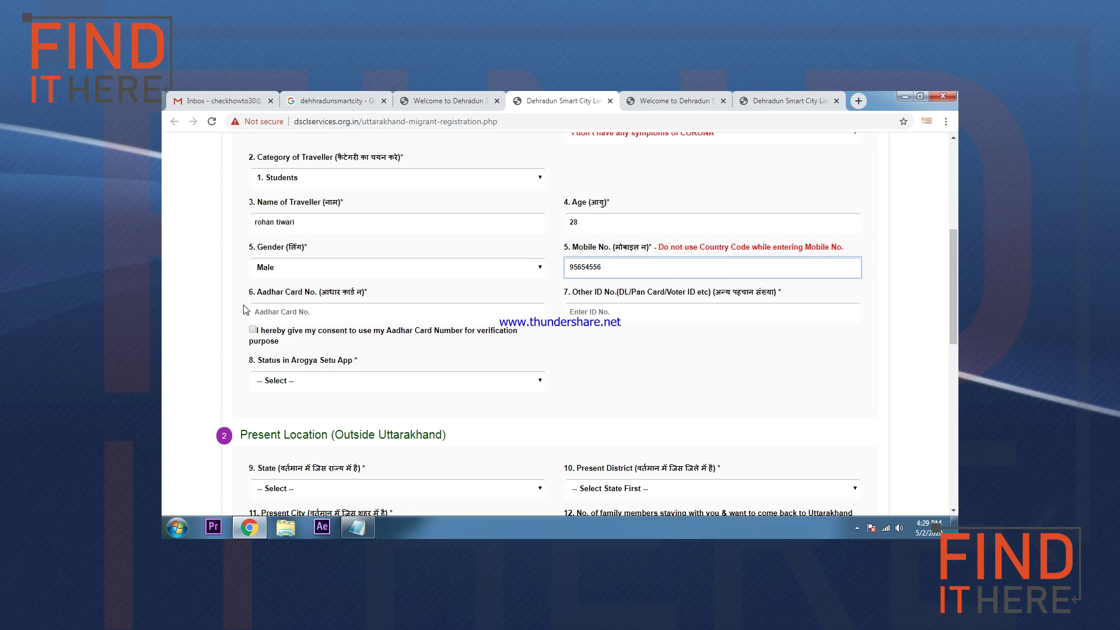
# Step: Look over the Aadhar card number and other ID (Voter ID) number fields
pyautogui.click(285, 312)
pyautogui.scroll(-1, 383, 249)
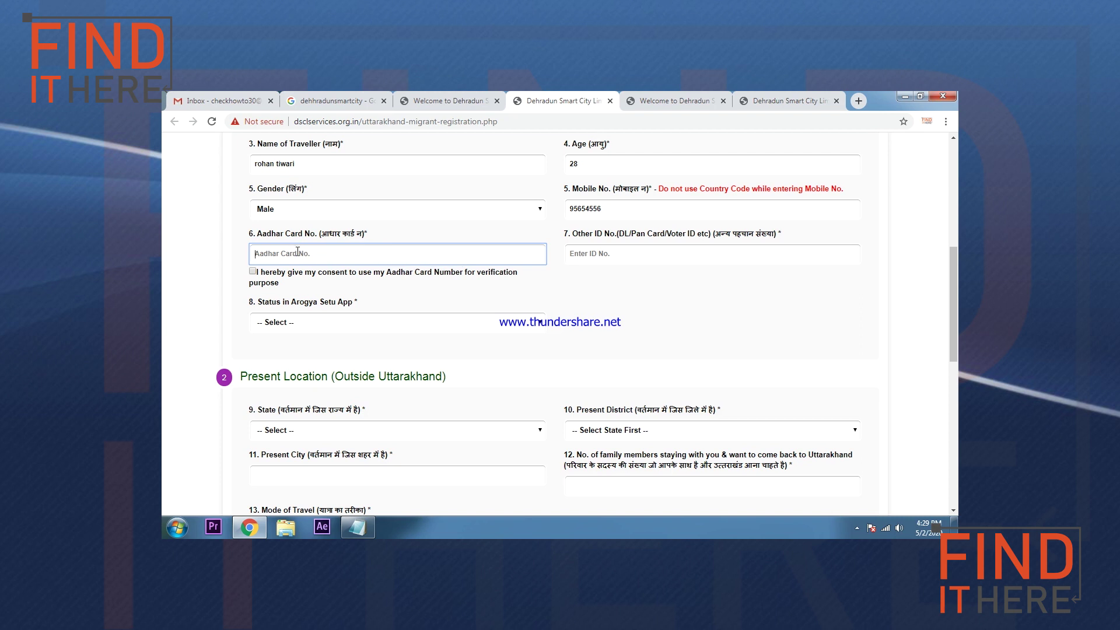
pyautogui.click(585, 251)
pyautogui.moveTo(666, 234); pyautogui.dragTo(695, 234)
pyautogui.moveTo(625, 235)
pyautogui.mouseDown()
pyautogui.moveTo(655, 236)
pyautogui.moveTo(616, 235)
pyautogui.moveTo(629, 234)
pyautogui.mouseUp()
pyautogui.click(635, 255)
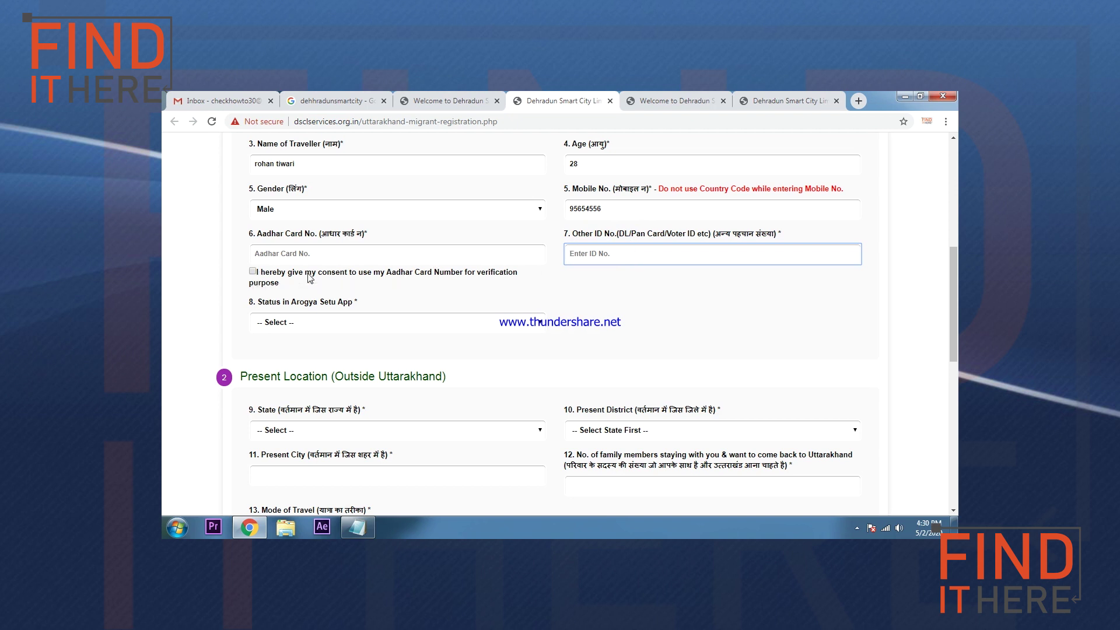
# Step: Give Aadhar verification consent and set the Arogya Setu status to Green Color
pyautogui.scroll(-1, 309, 278)
pyautogui.click(253, 272)
pyautogui.click(308, 264)
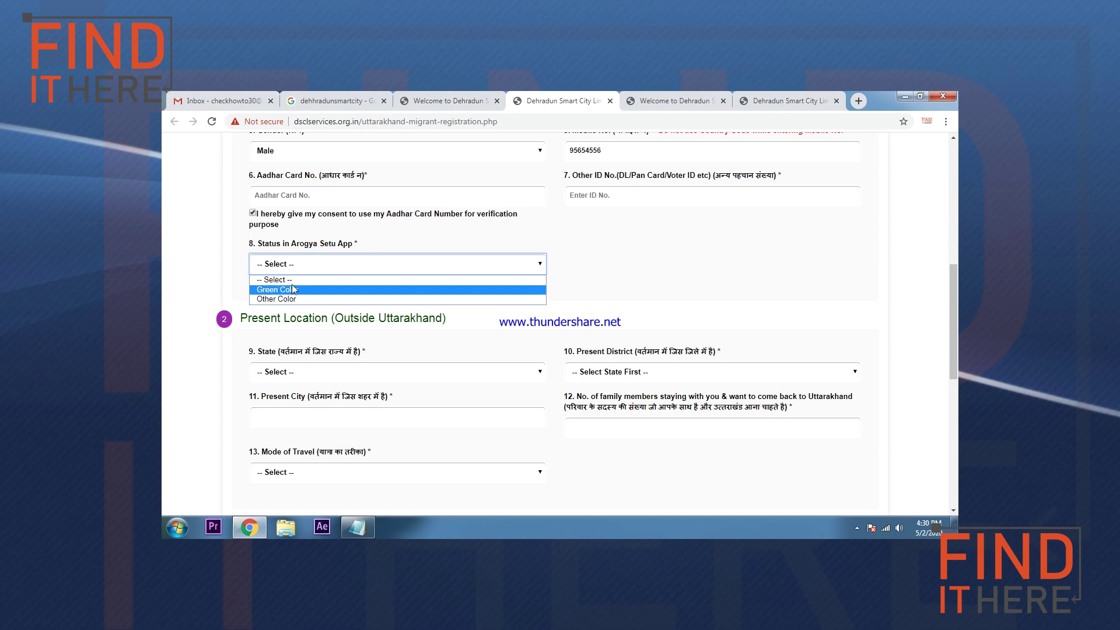
pyautogui.click(376, 245)
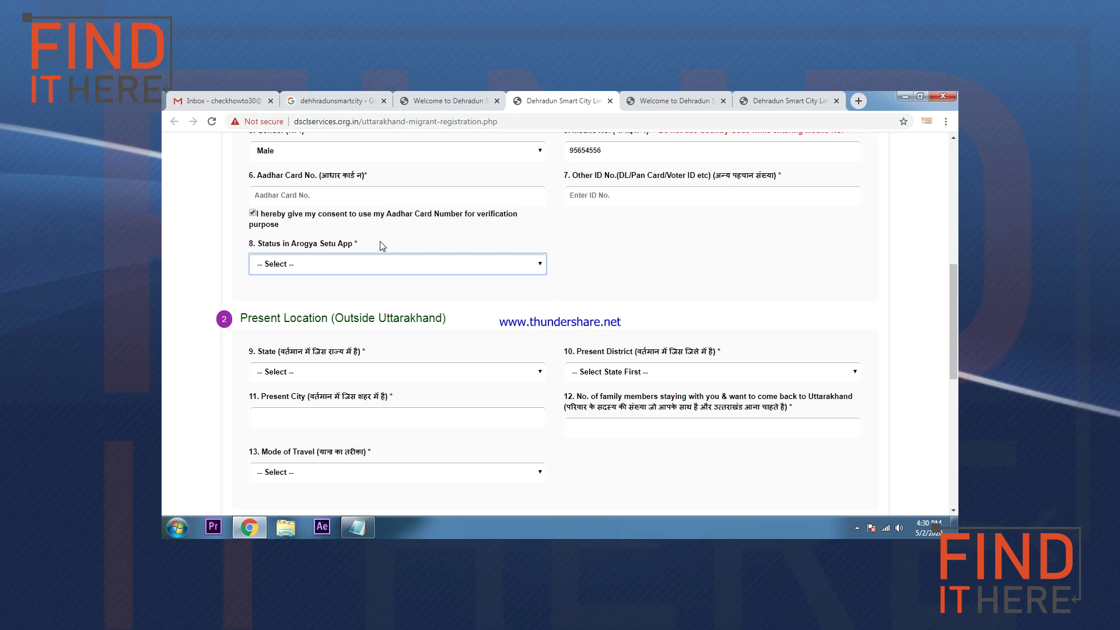
pyautogui.click(390, 271)
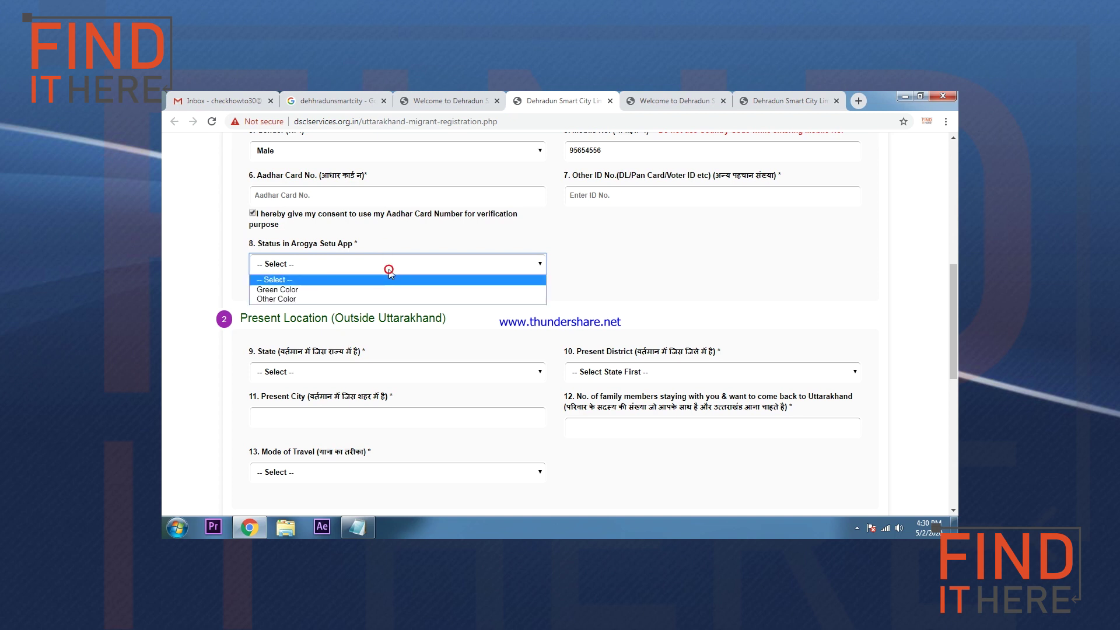
pyautogui.click(322, 290)
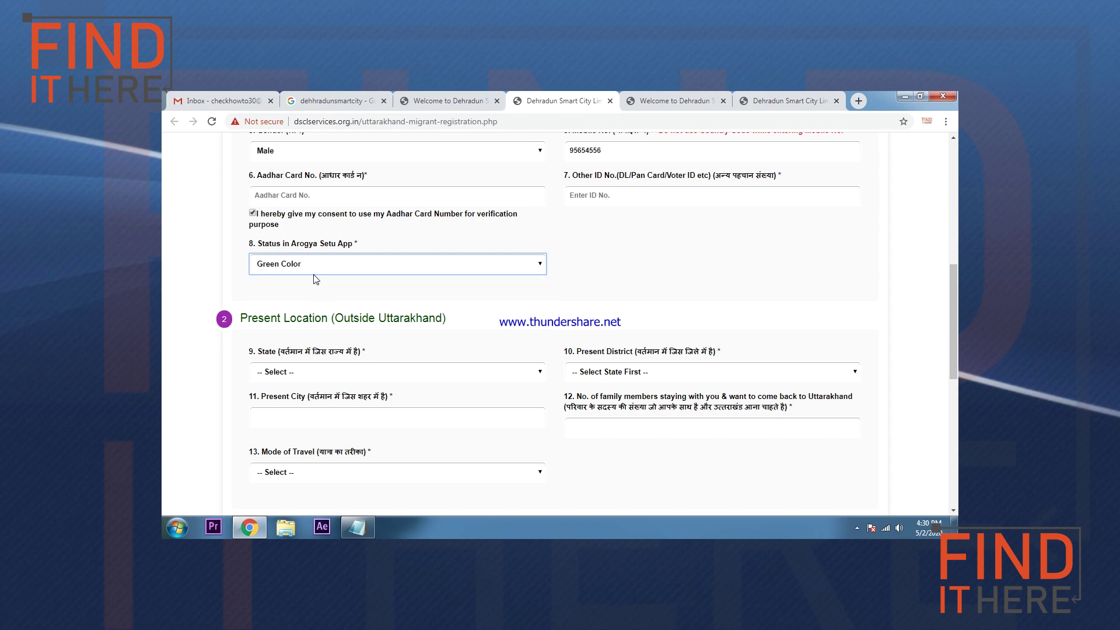
pyautogui.scroll(-1, 340, 297)
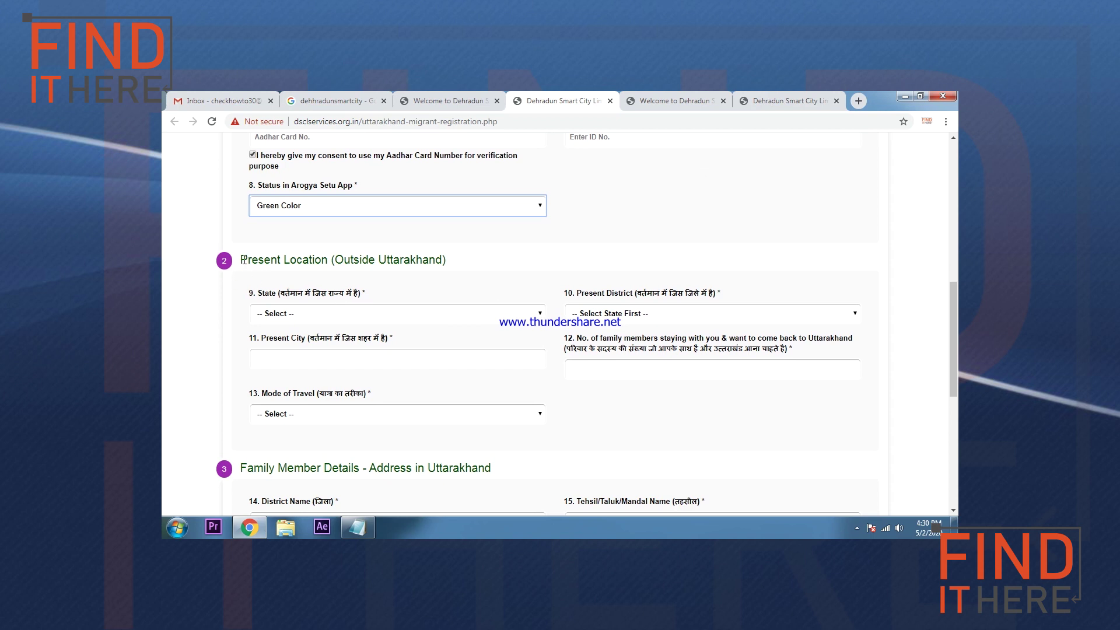
pyautogui.moveTo(239, 259); pyautogui.dragTo(296, 259)
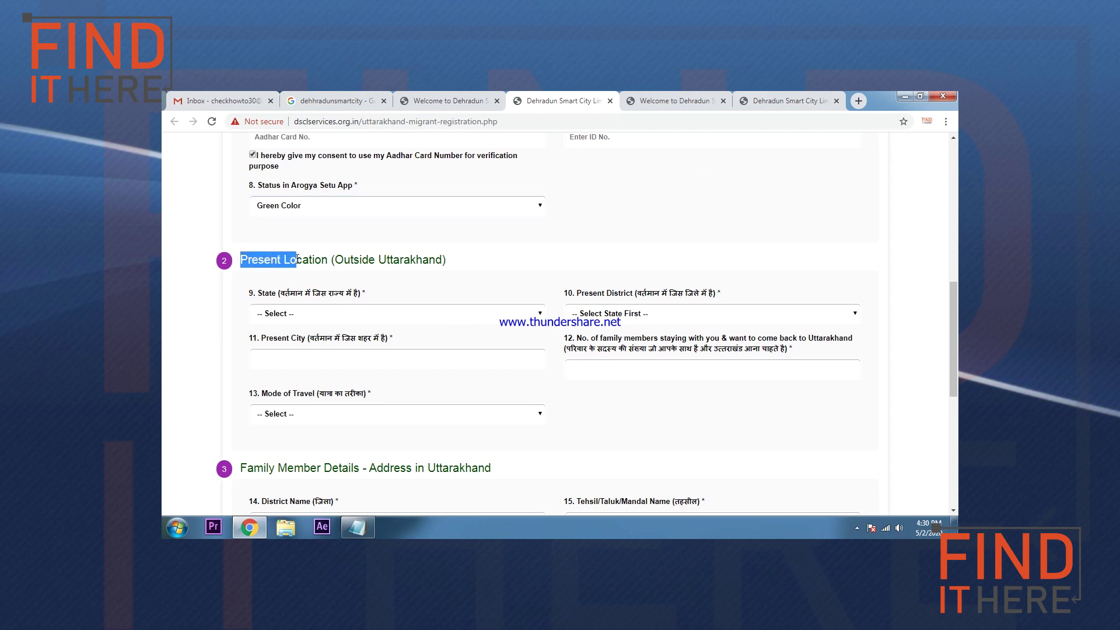
pyautogui.click(321, 258)
pyautogui.moveTo(294, 262); pyautogui.dragTo(454, 267)
pyautogui.click(458, 262)
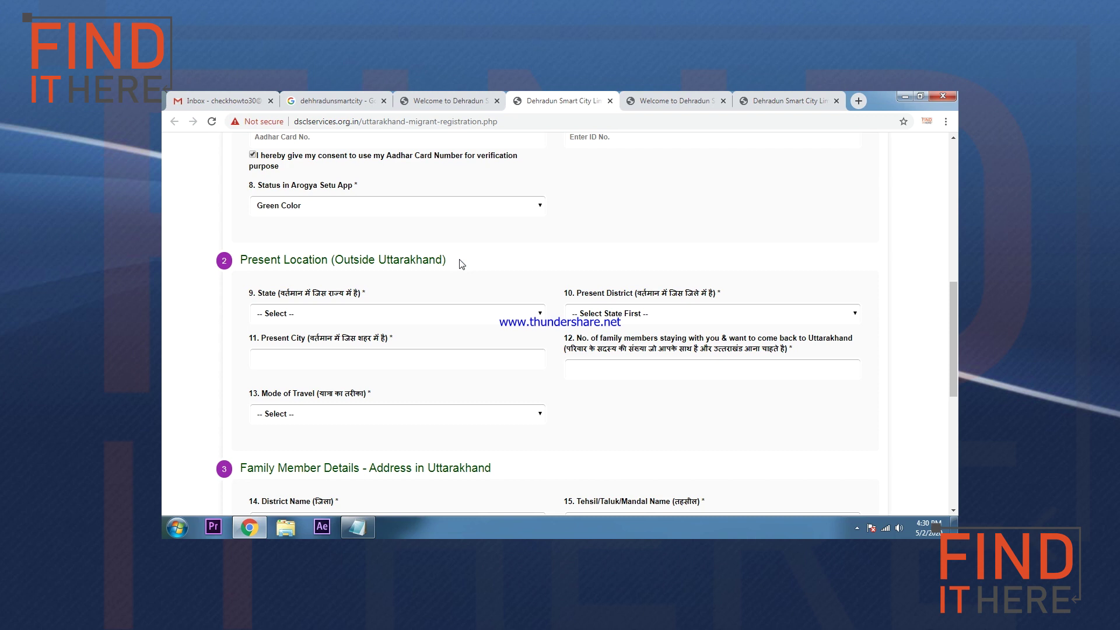
# Step: Set the present state to Delhi, district to SOUTH, and city to xyz
pyautogui.click(273, 314)
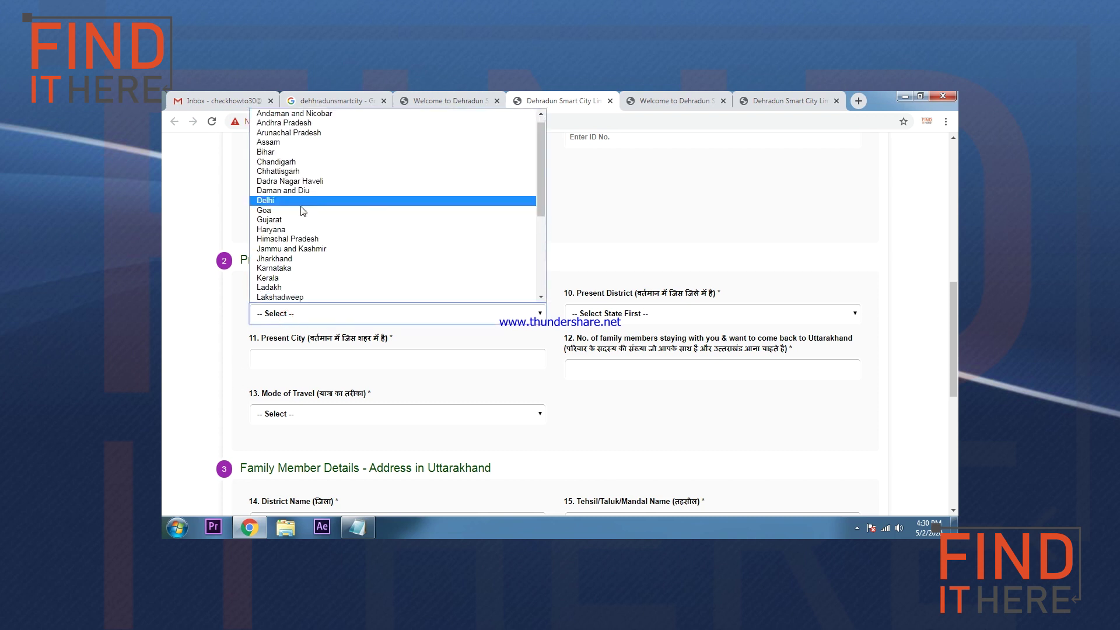
pyautogui.click(280, 200)
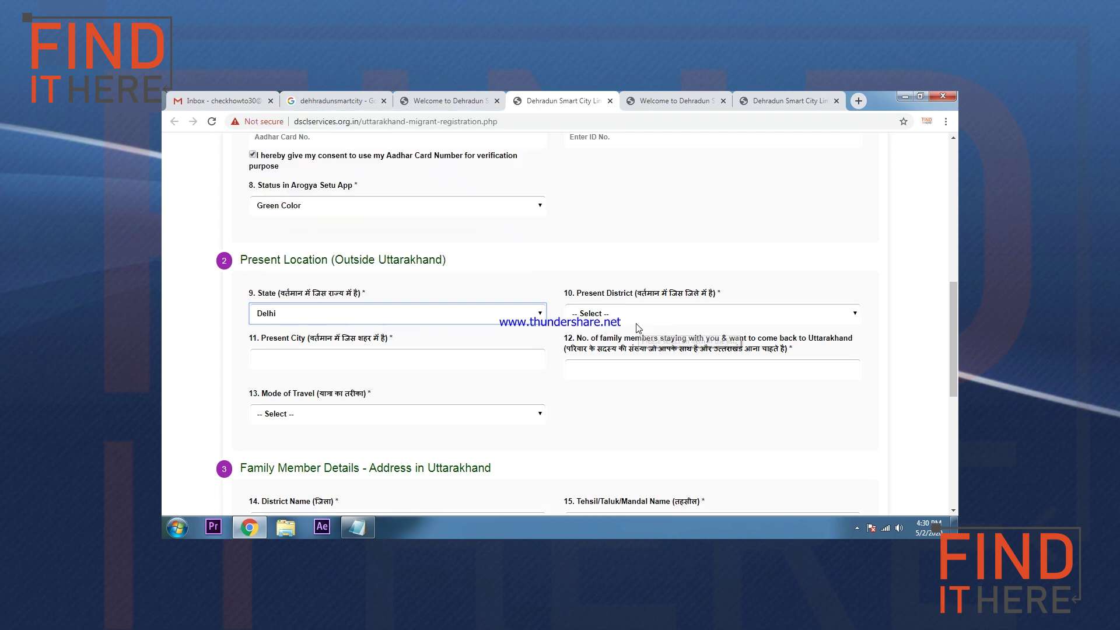
pyautogui.click(636, 321)
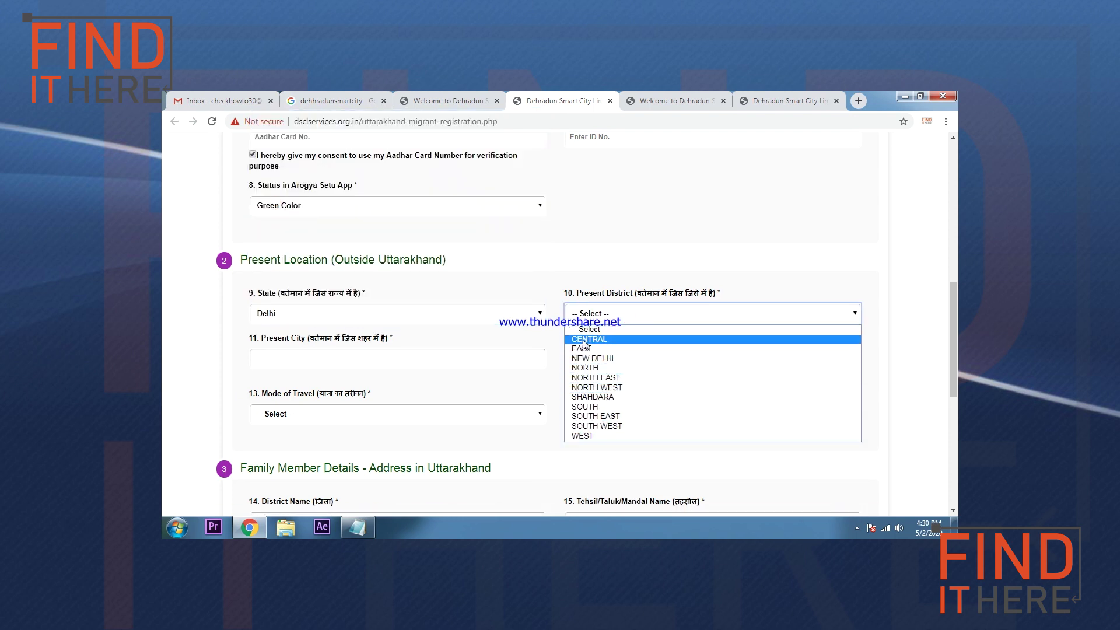
pyautogui.click(588, 407)
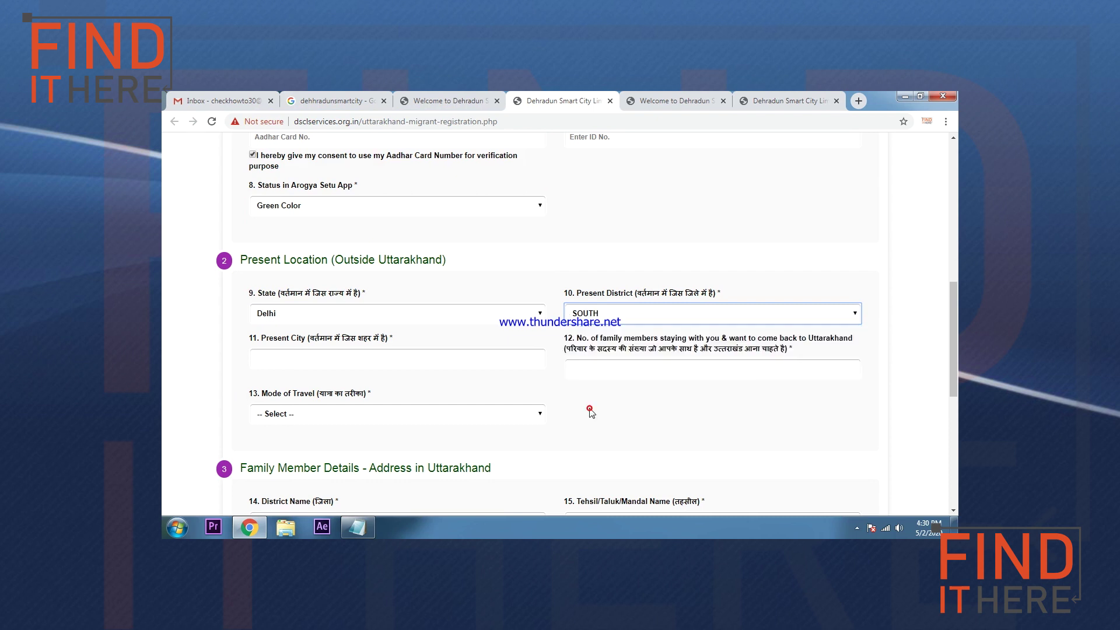
pyautogui.click(273, 358)
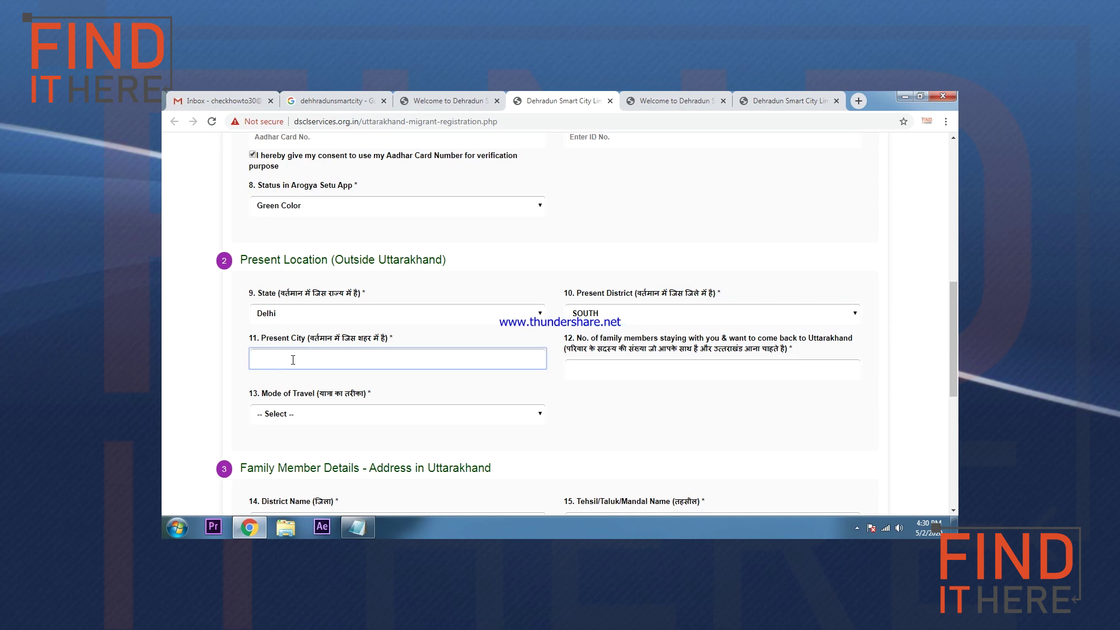
pyautogui.write('xyz')
pyautogui.click(607, 372)
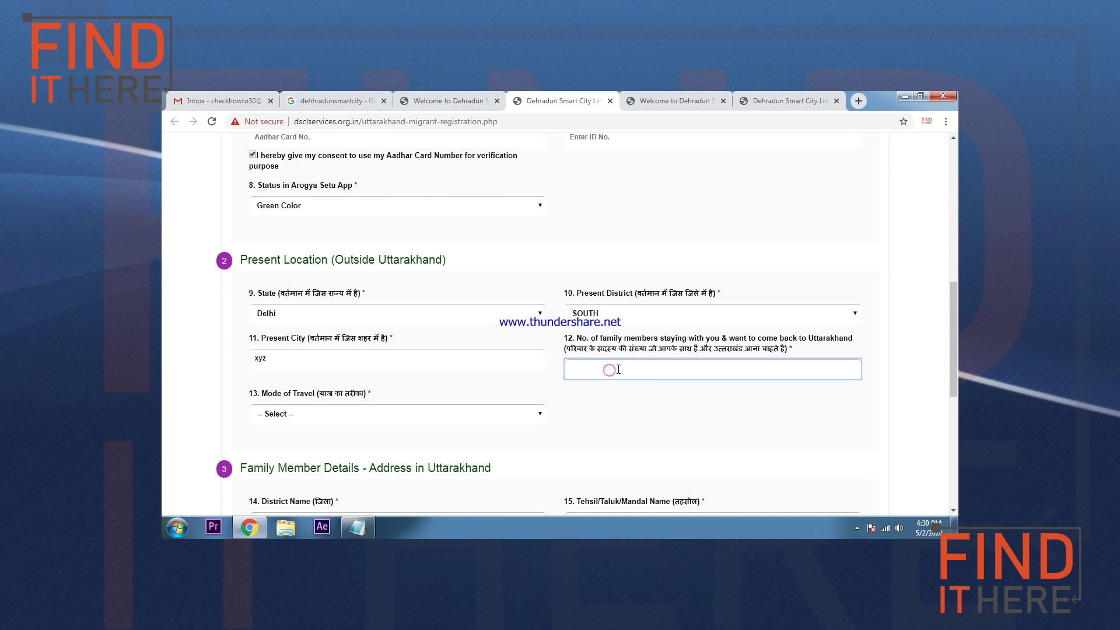
pyautogui.moveTo(641, 339); pyautogui.dragTo(852, 343)
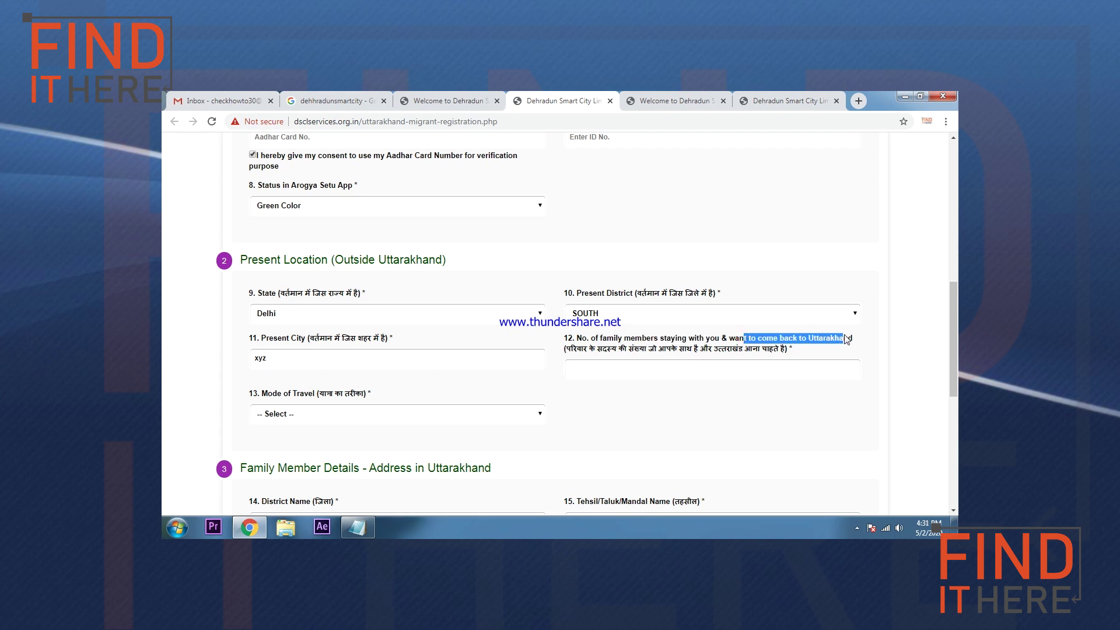
pyautogui.click(663, 371)
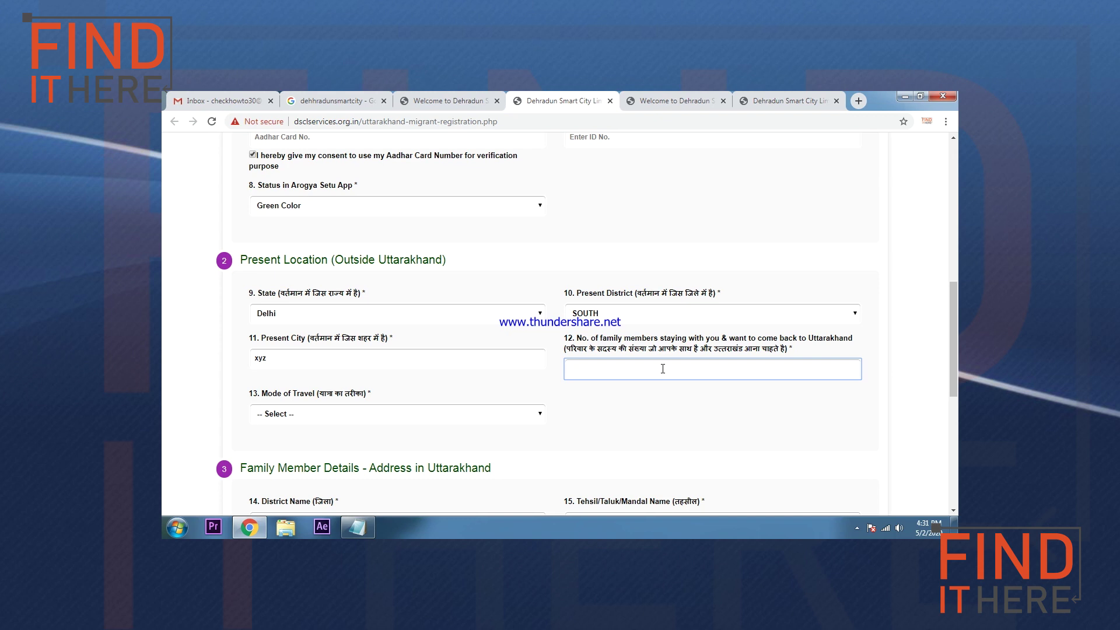
# Step: Enter 3 family members, choose Own Vehicle as travel mode, and enter the vehicle number
pyautogui.write('3')
pyautogui.scroll(-1, 503, 362)
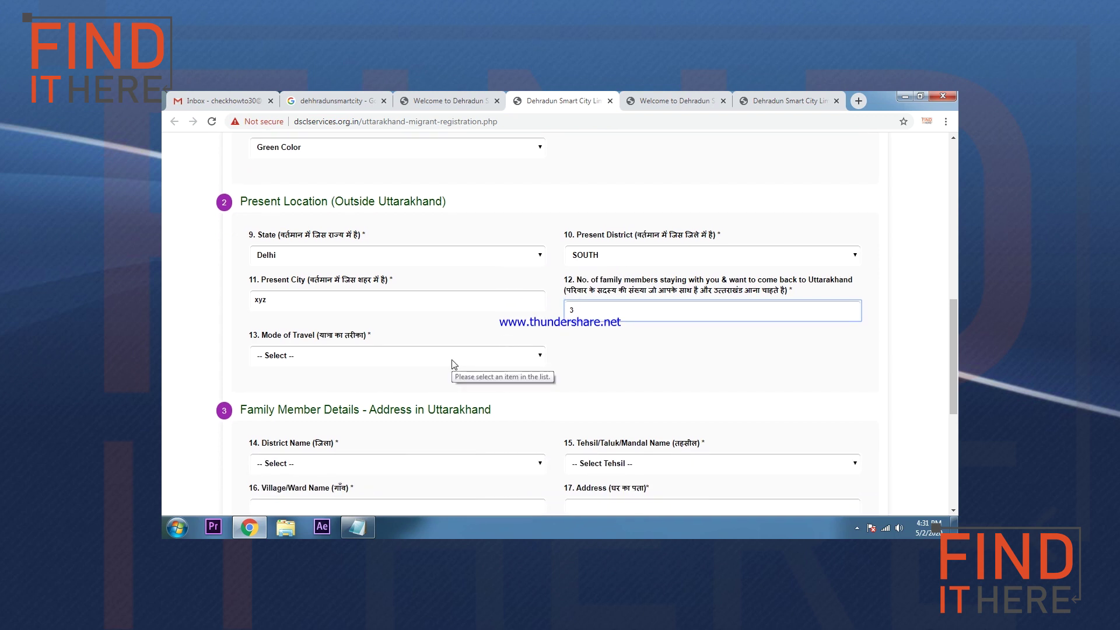
pyautogui.click(306, 355)
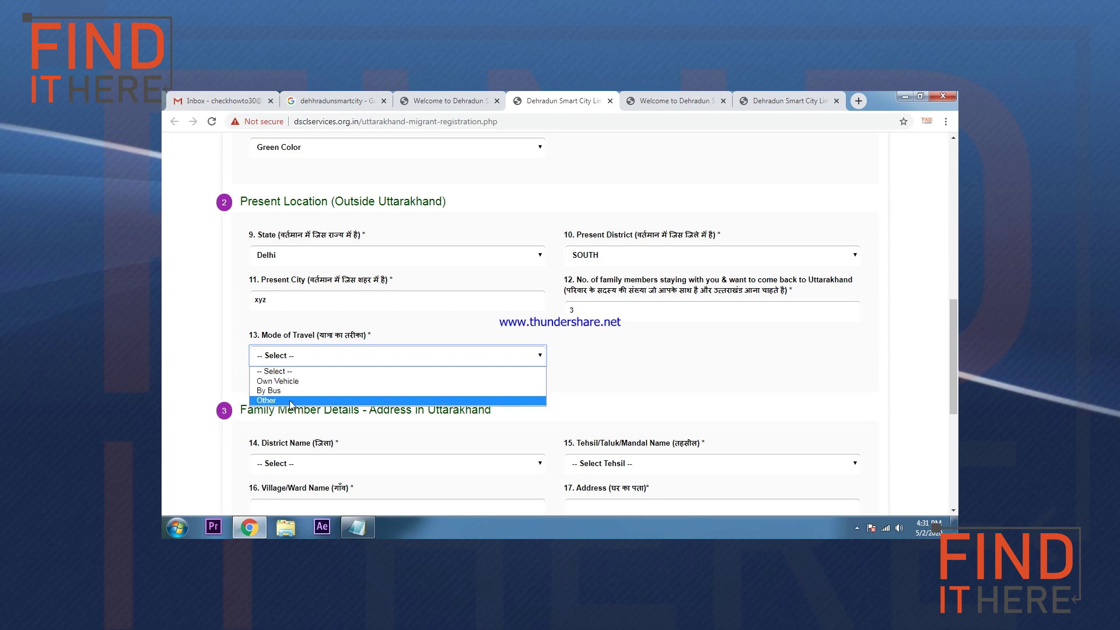
pyautogui.click(294, 382)
pyautogui.click(597, 354)
pyautogui.write('dl9c')
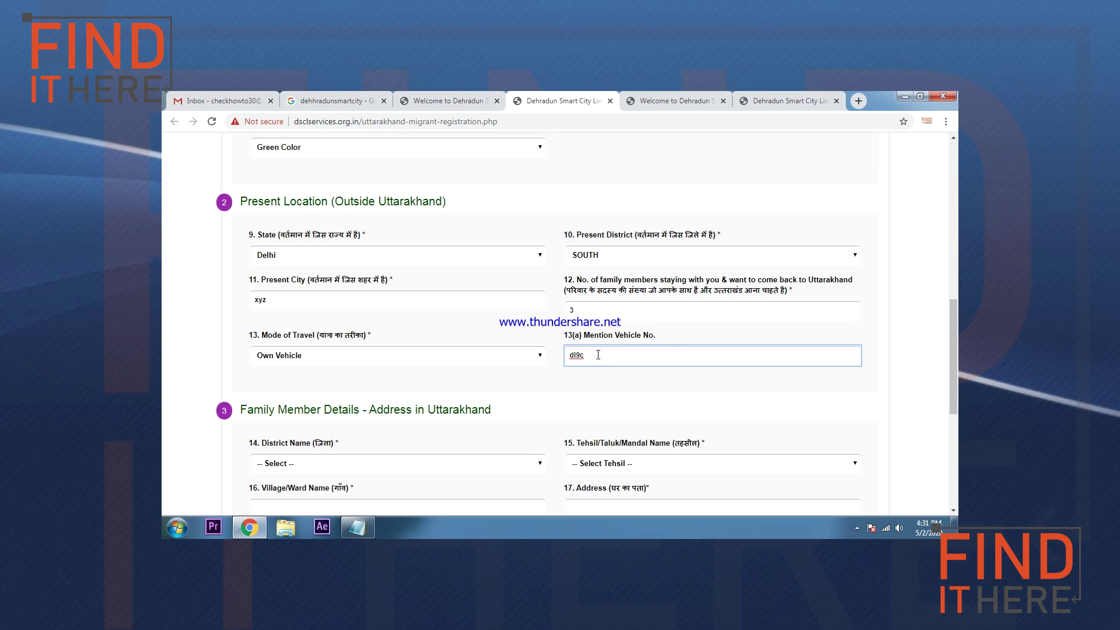
pyautogui.write('3648')
pyautogui.scroll(-1, 578, 286)
pyautogui.scroll(-1, 379, 321)
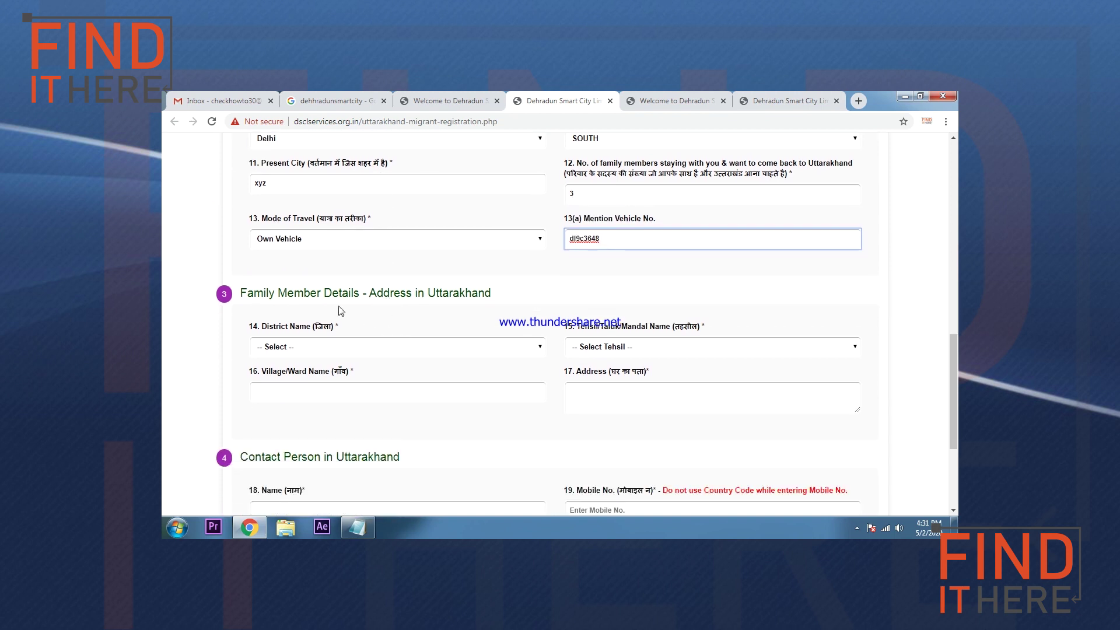
# Step: Choose Nainital as the Uttarakhand district and Lal kuan as the tehsil
pyautogui.moveTo(296, 296); pyautogui.dragTo(497, 299)
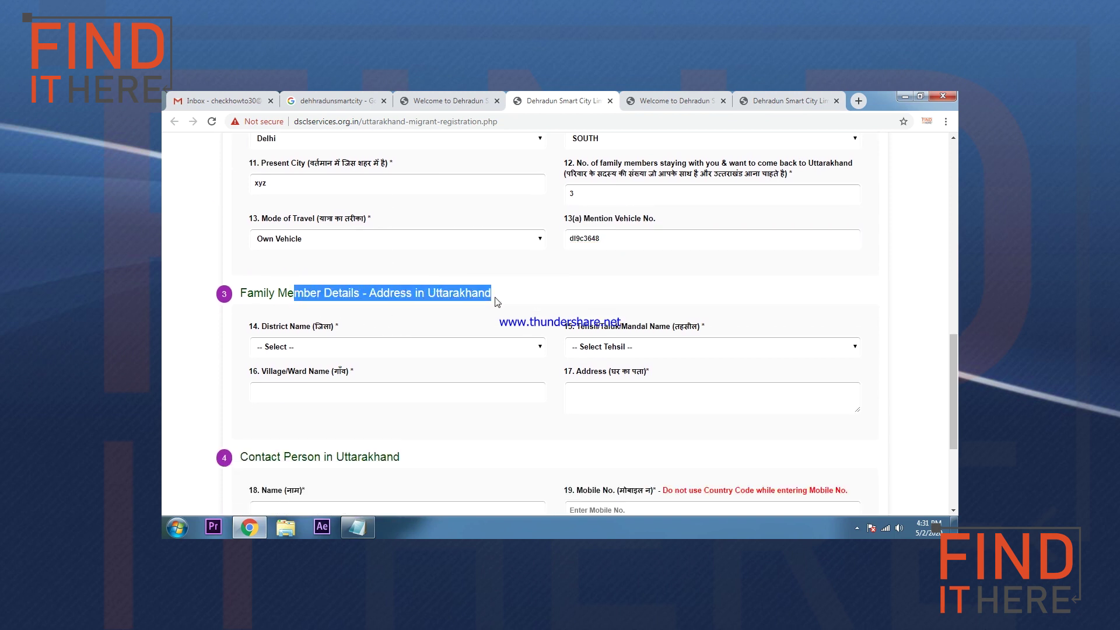
pyautogui.click(507, 297)
pyautogui.moveTo(361, 297); pyautogui.dragTo(493, 296)
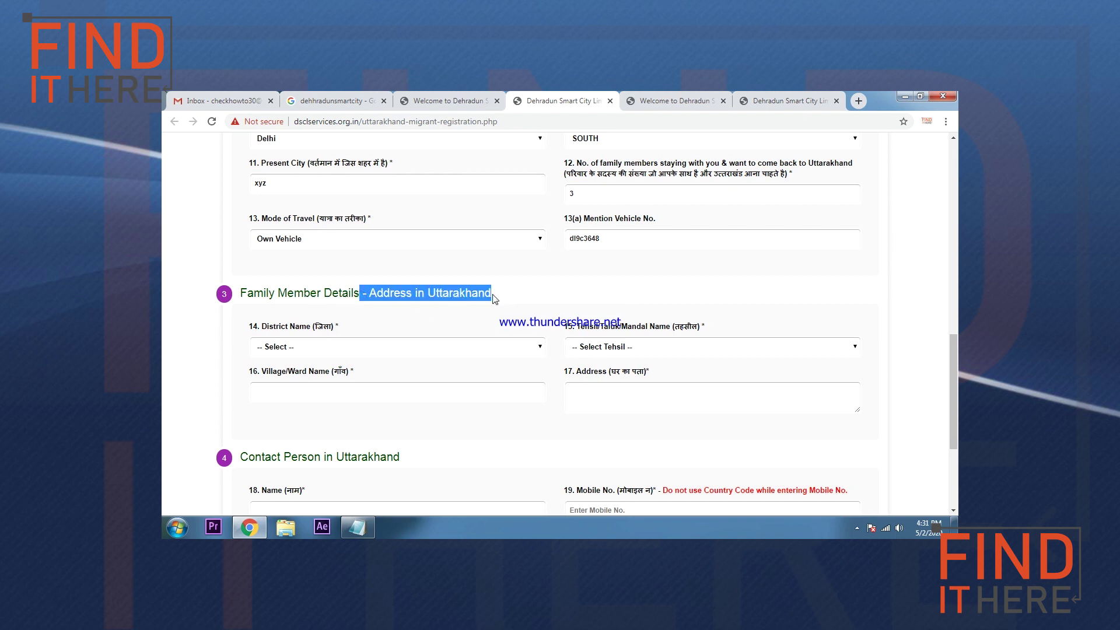
pyautogui.click(507, 297)
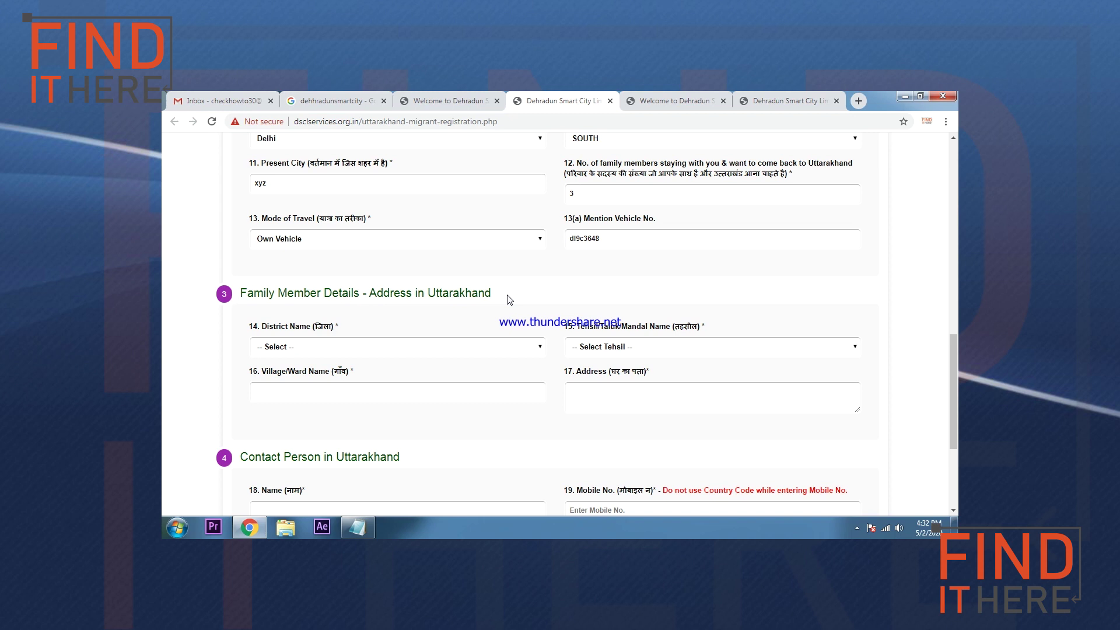
pyautogui.click(326, 347)
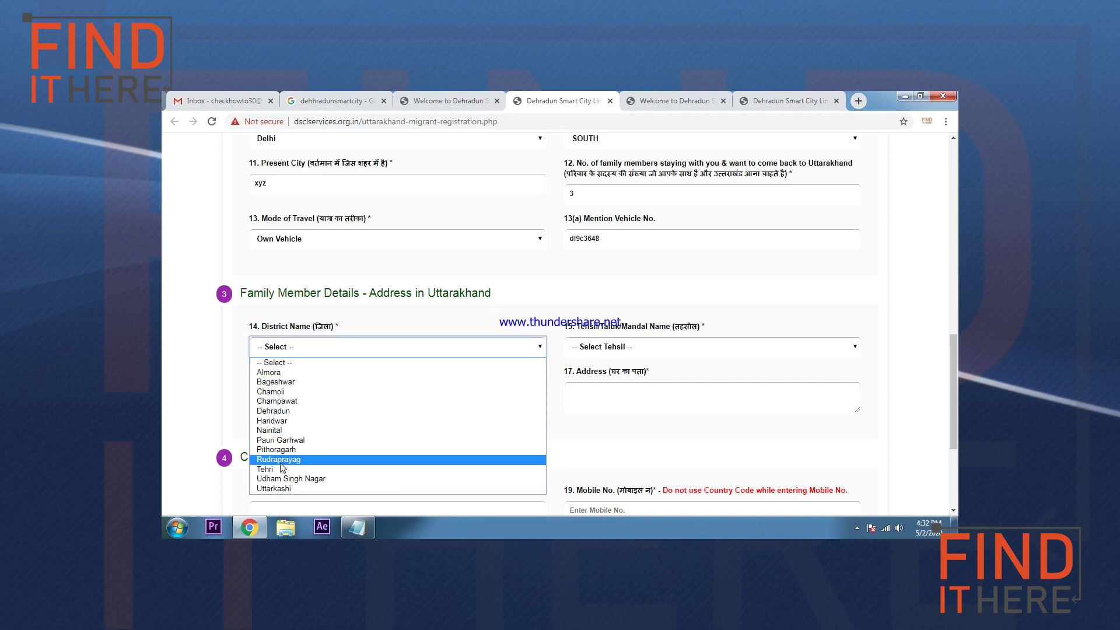
pyautogui.click(271, 429)
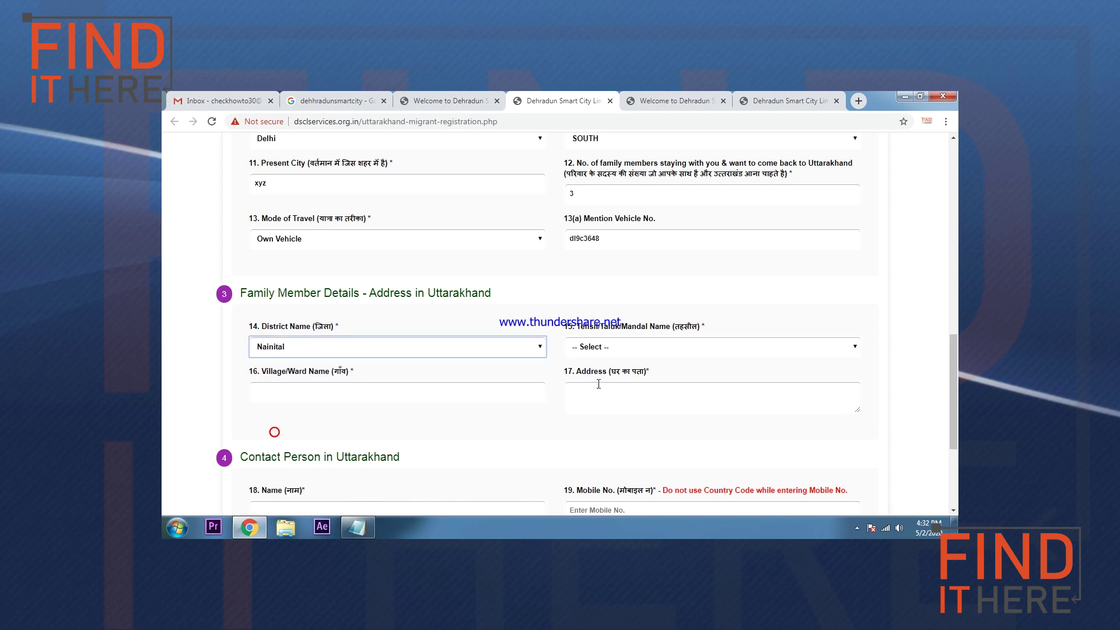
pyautogui.click(607, 347)
pyautogui.click(601, 421)
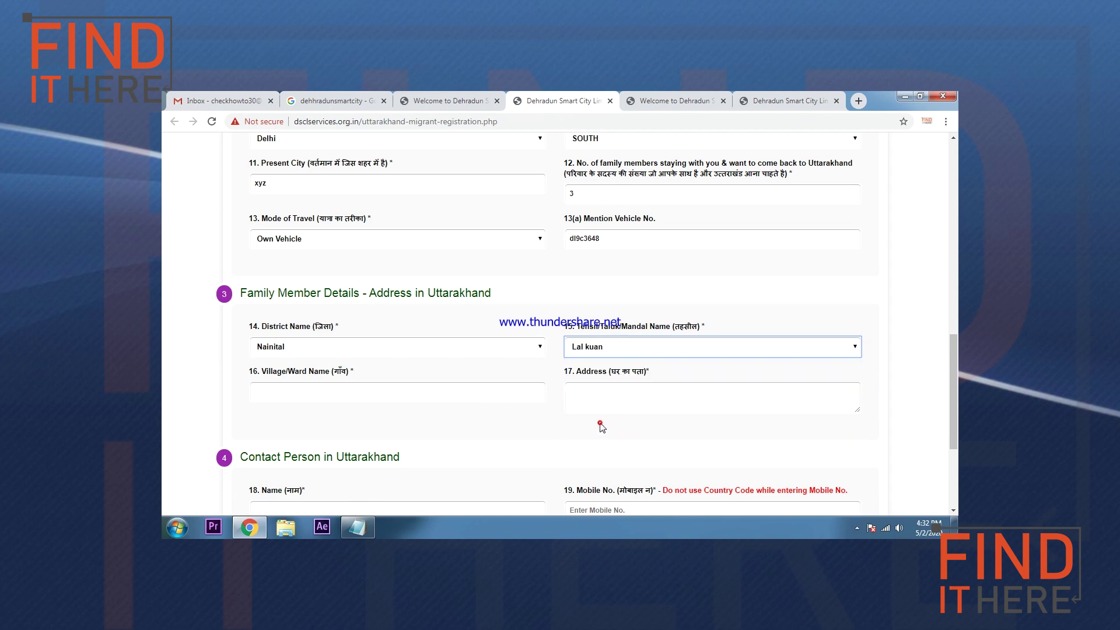
# Step: Enter village name 'abc' and address 'full adr'
pyautogui.click(313, 390)
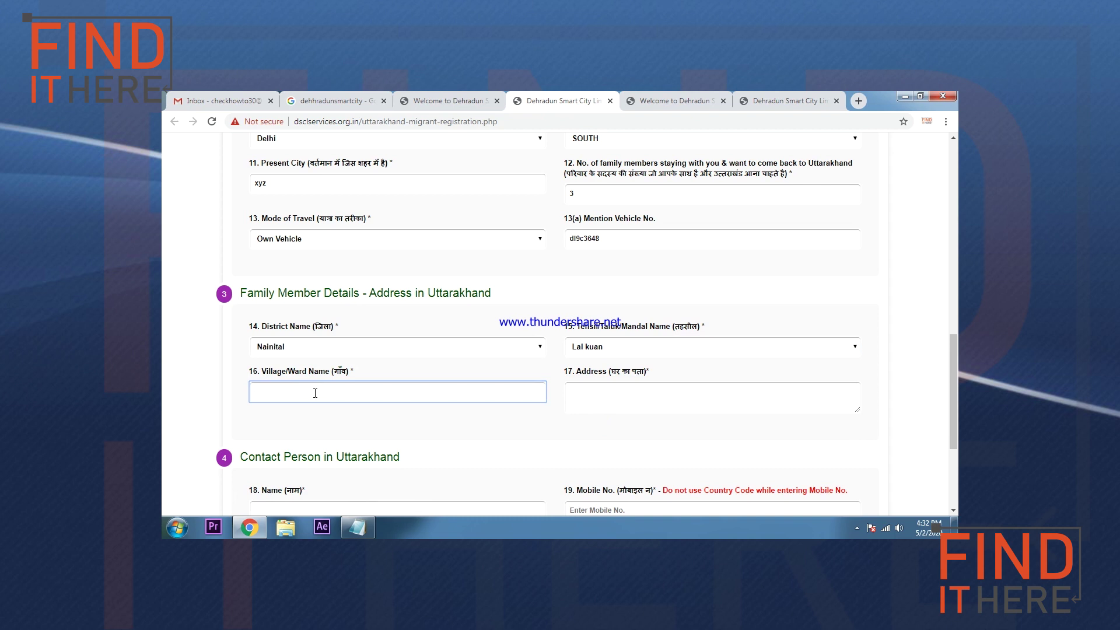
pyautogui.write('abc')
pyautogui.click(628, 404)
pyautogui.write('ful')
pyautogui.write('dr')
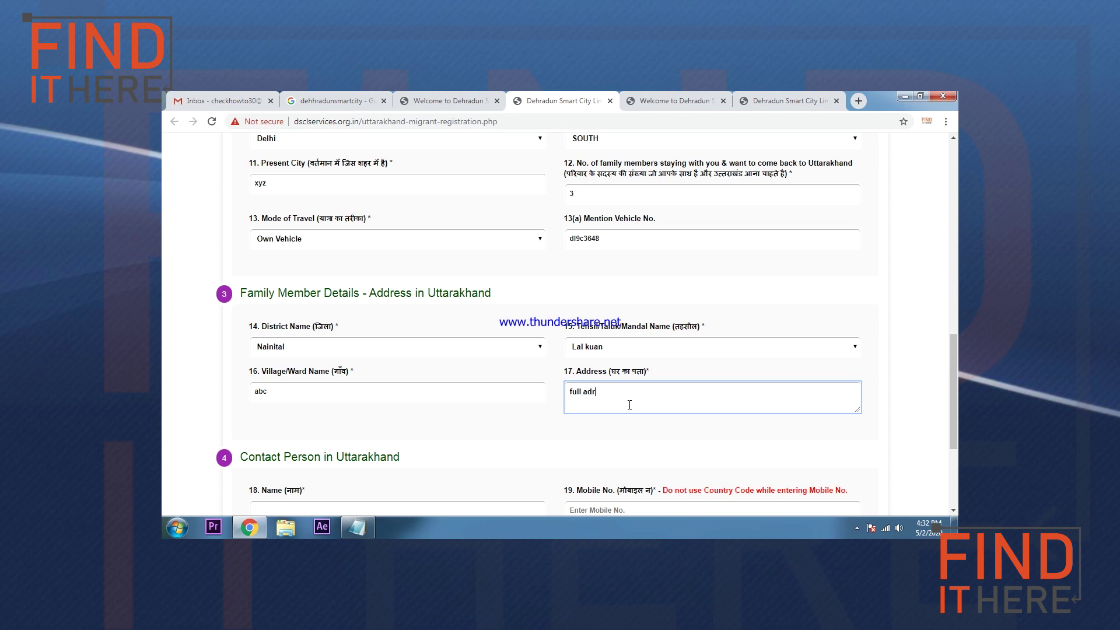
pyautogui.scroll(-2, 630, 405)
pyautogui.hotkey('shift', 'Left')
pyautogui.hotkey('shift', 'Left')
pyautogui.hotkey('shift', 'Left')
pyautogui.hotkey('shift', 'Left')
pyautogui.hotkey('shift', 'Left')
pyautogui.hotkey('shift', 'Left')
pyautogui.hotkey('shift', 'Left')
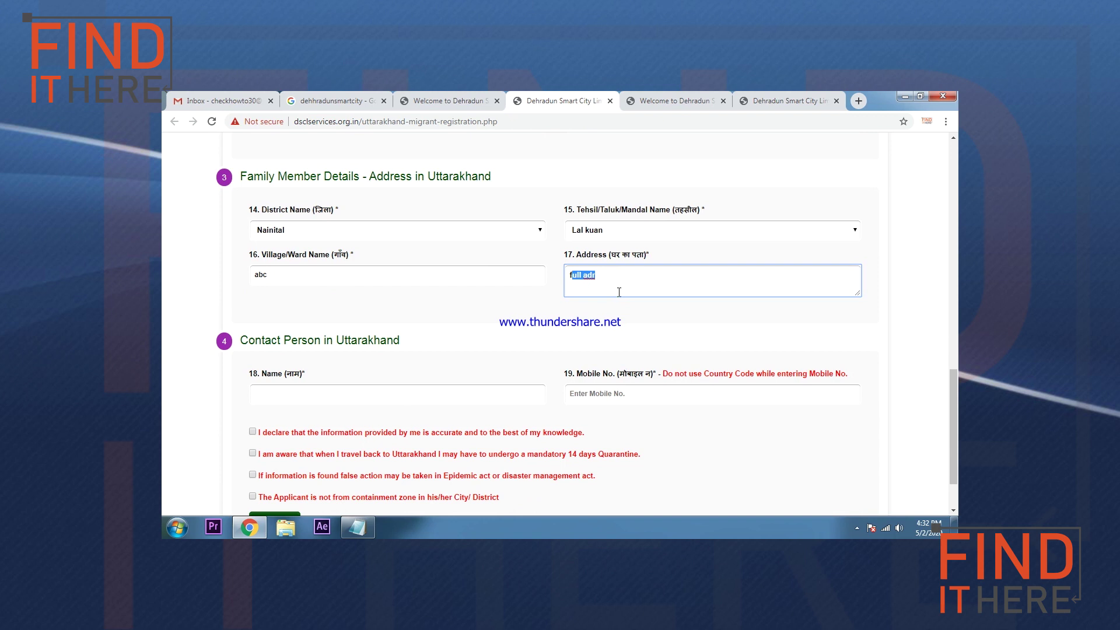
pyautogui.moveTo(373, 180); pyautogui.dragTo(496, 178)
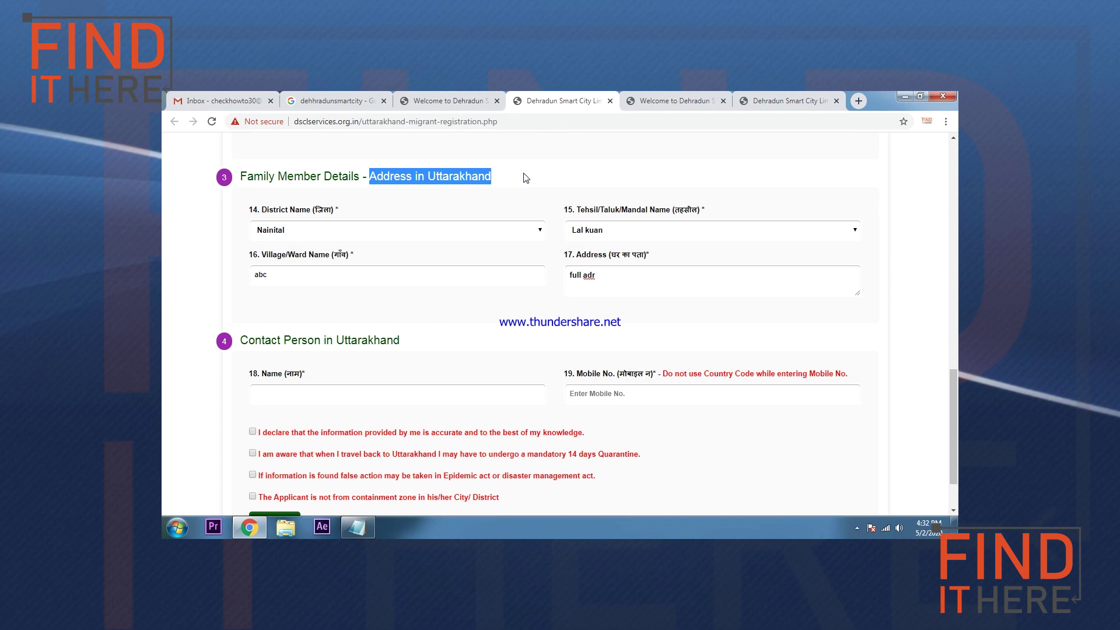
# Step: Go through the Contact Person name and mobile number fields, noting the country-code warning
pyautogui.scroll(-1, 538, 257)
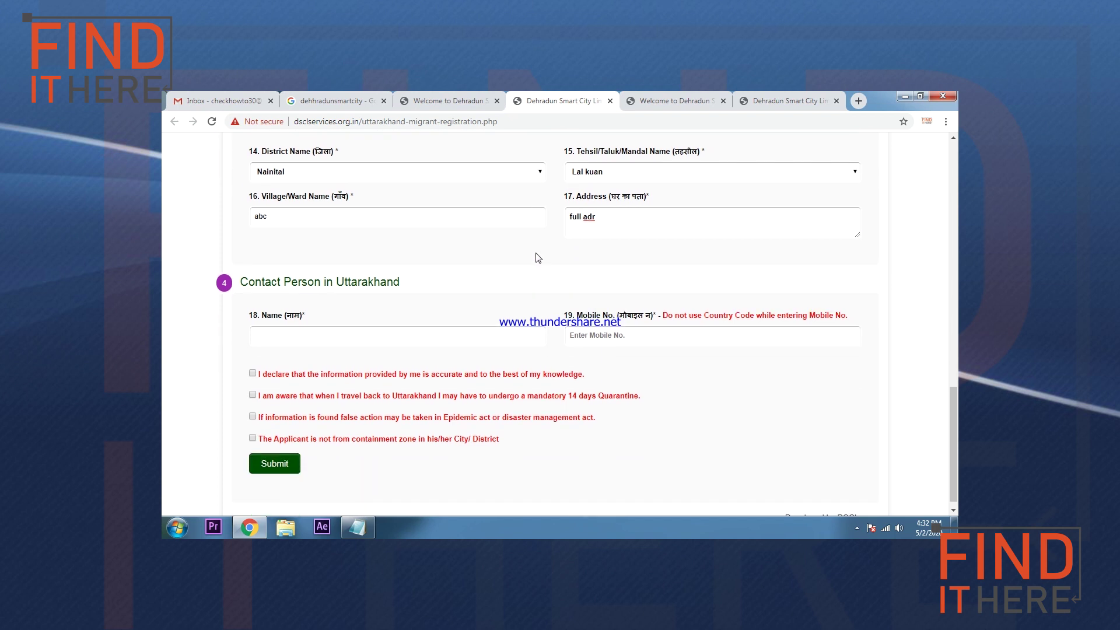
pyautogui.moveTo(259, 283); pyautogui.dragTo(400, 284)
pyautogui.click(357, 335)
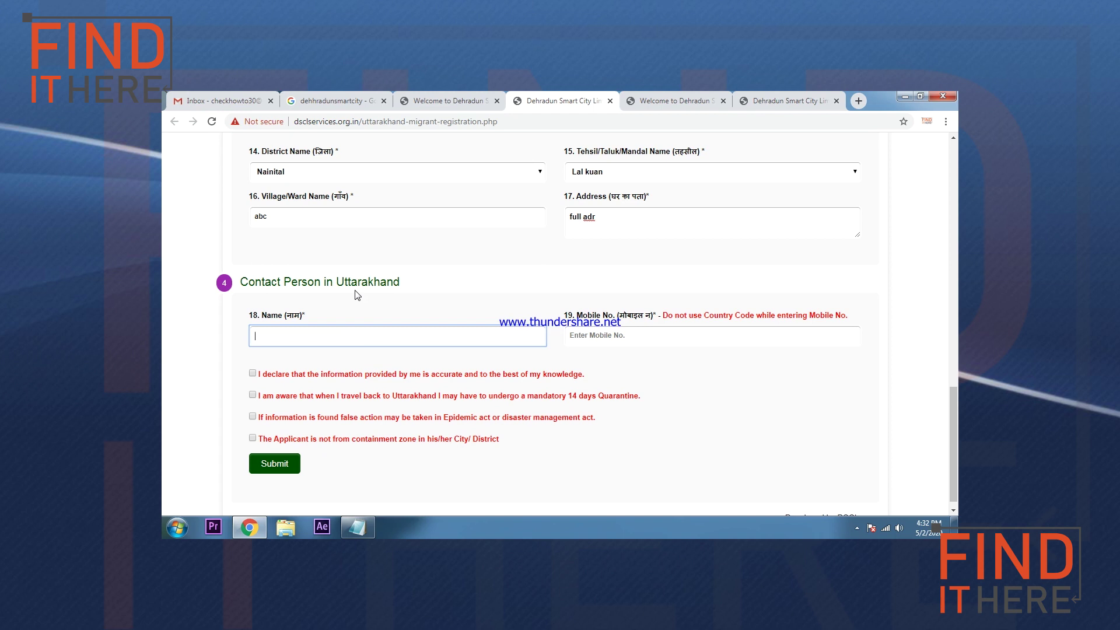
pyautogui.click(612, 344)
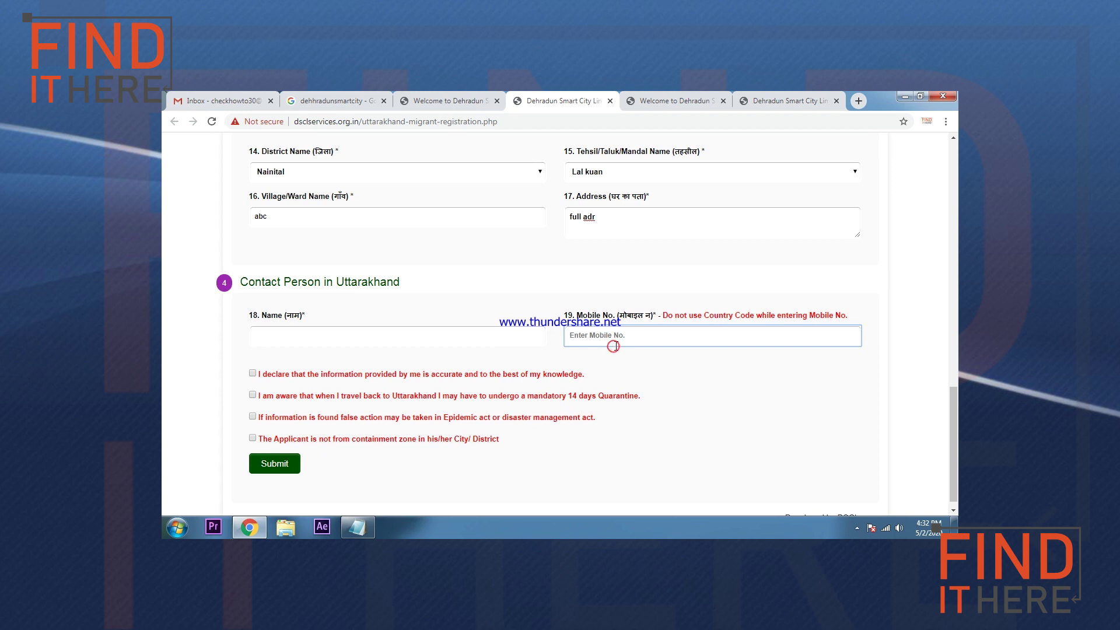
pyautogui.moveTo(663, 315); pyautogui.dragTo(831, 318)
pyautogui.click(804, 337)
# Step: Tick the accuracy, 14-day quarantine, false-information penalty and containment-zone declarations
pyautogui.scroll(-1, 733, 366)
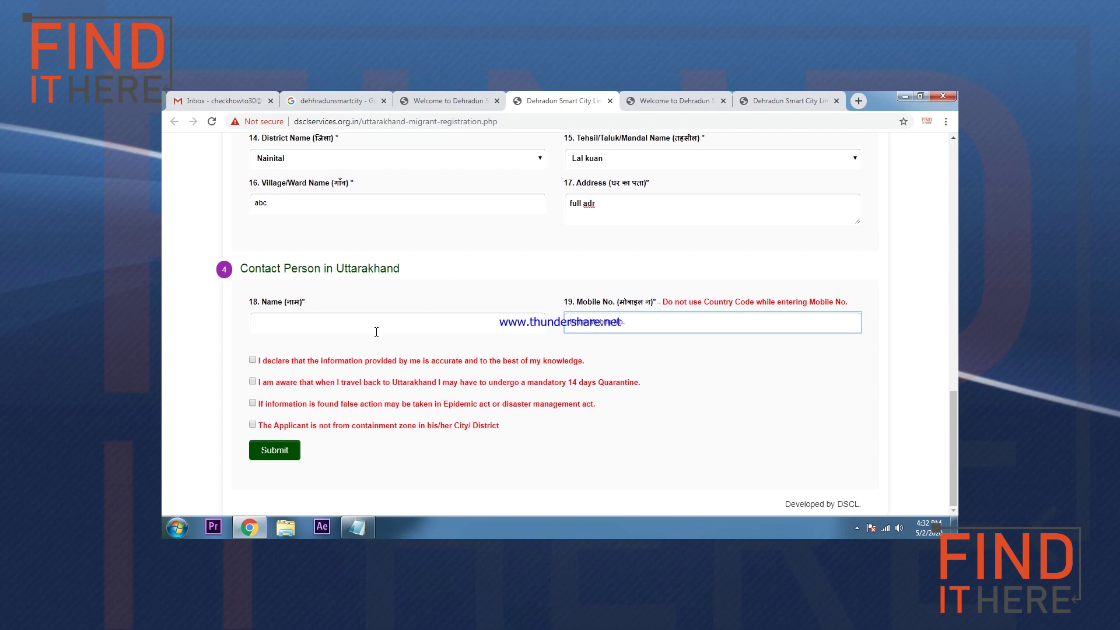
pyautogui.click(252, 359)
pyautogui.click(252, 382)
pyautogui.click(252, 403)
pyautogui.click(252, 424)
pyautogui.scroll(20, 403, 420)
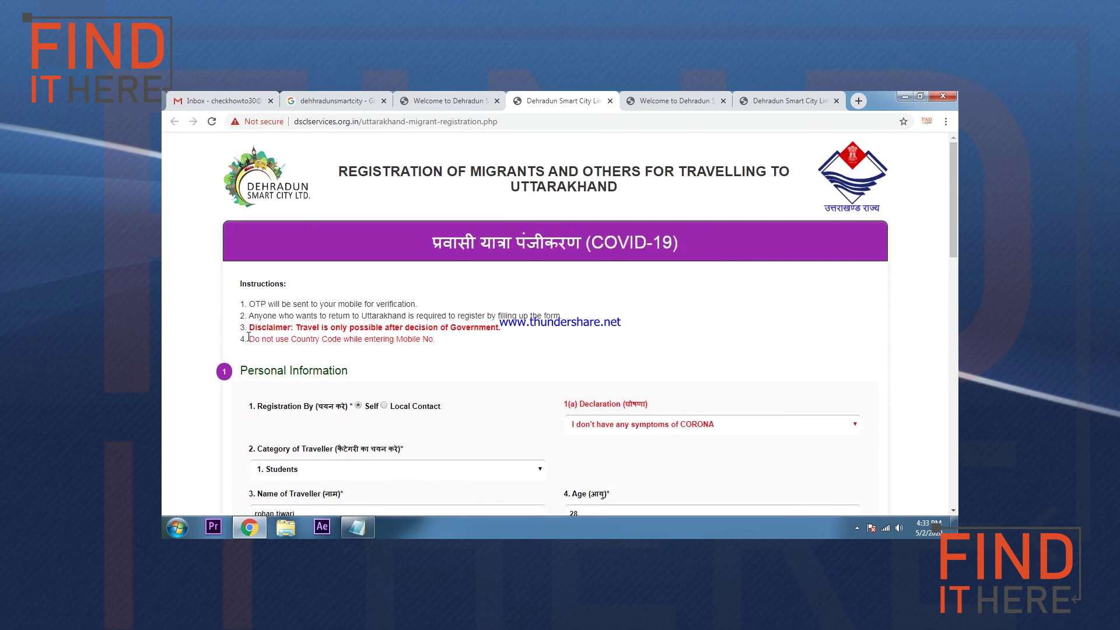
pyautogui.moveTo(249, 339); pyautogui.dragTo(399, 349)
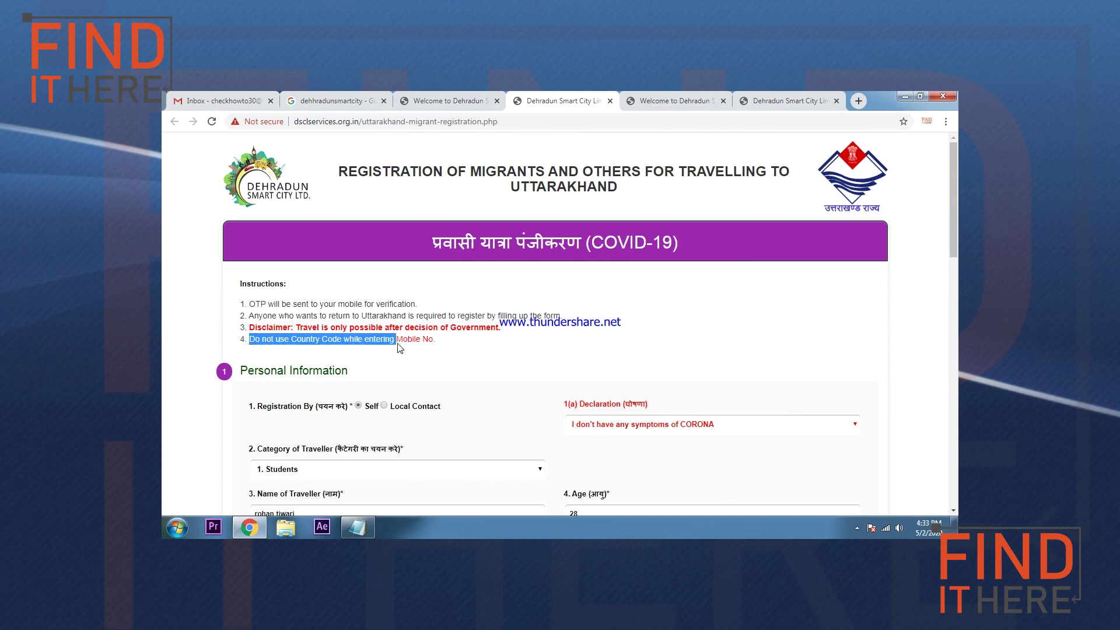
pyautogui.moveTo(272, 304); pyautogui.dragTo(424, 313)
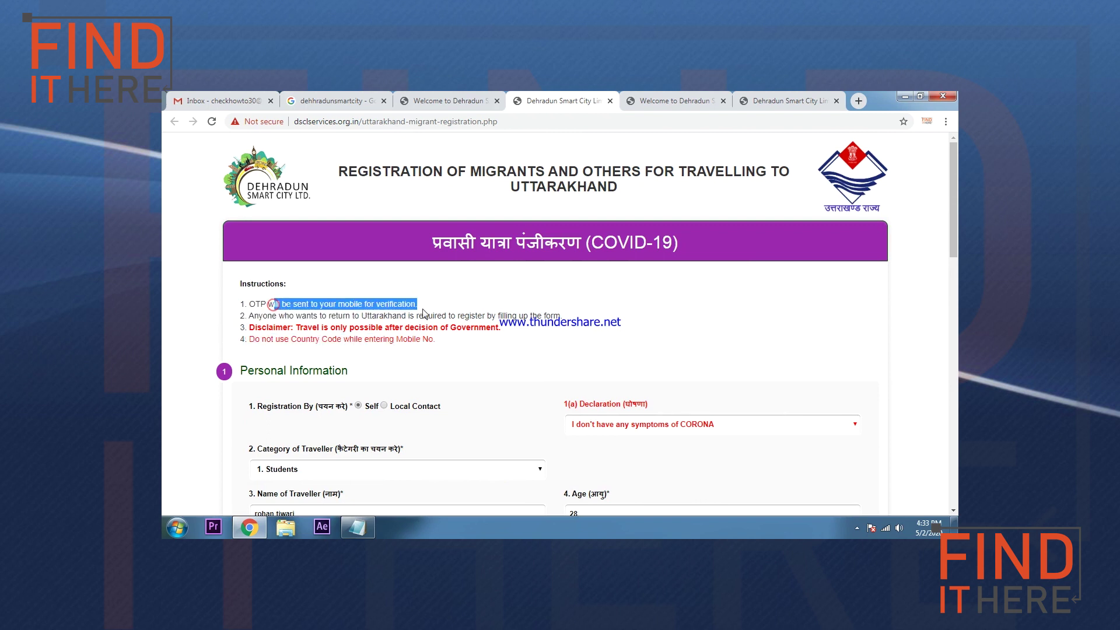
pyautogui.scroll(-5, 487, 326)
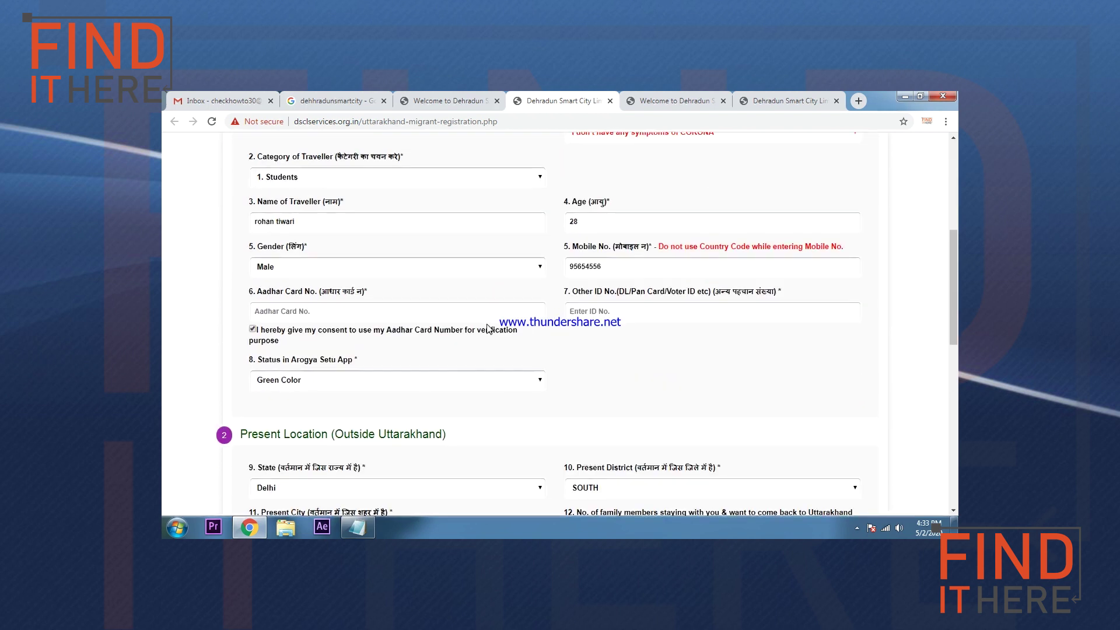
pyautogui.scroll(-13, 487, 327)
pyautogui.scroll(18, 369, 442)
pyautogui.click(548, 348)
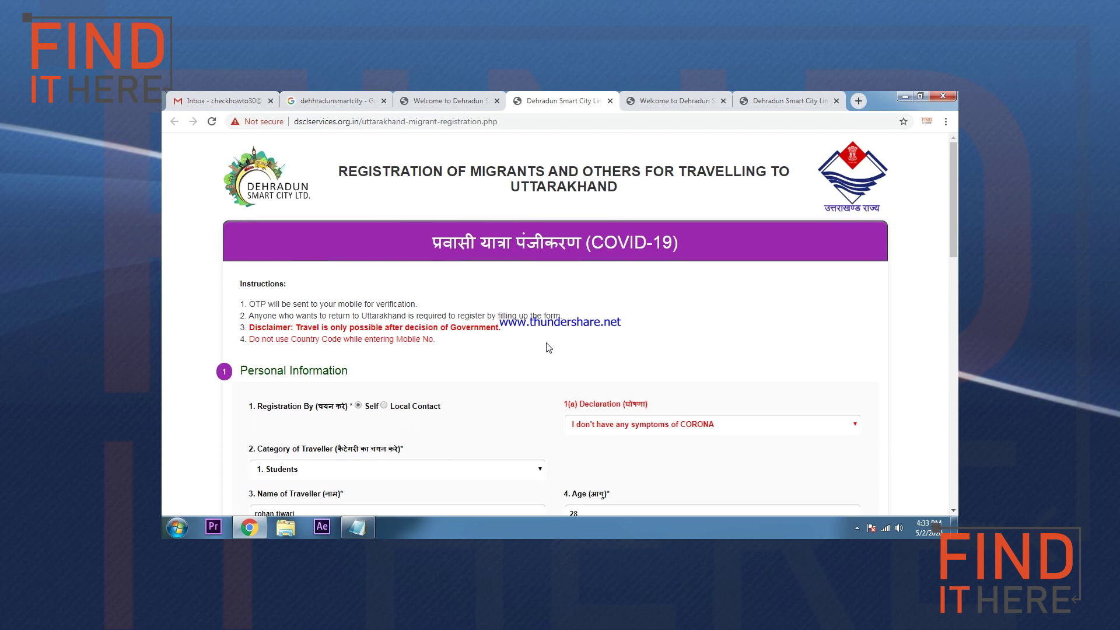